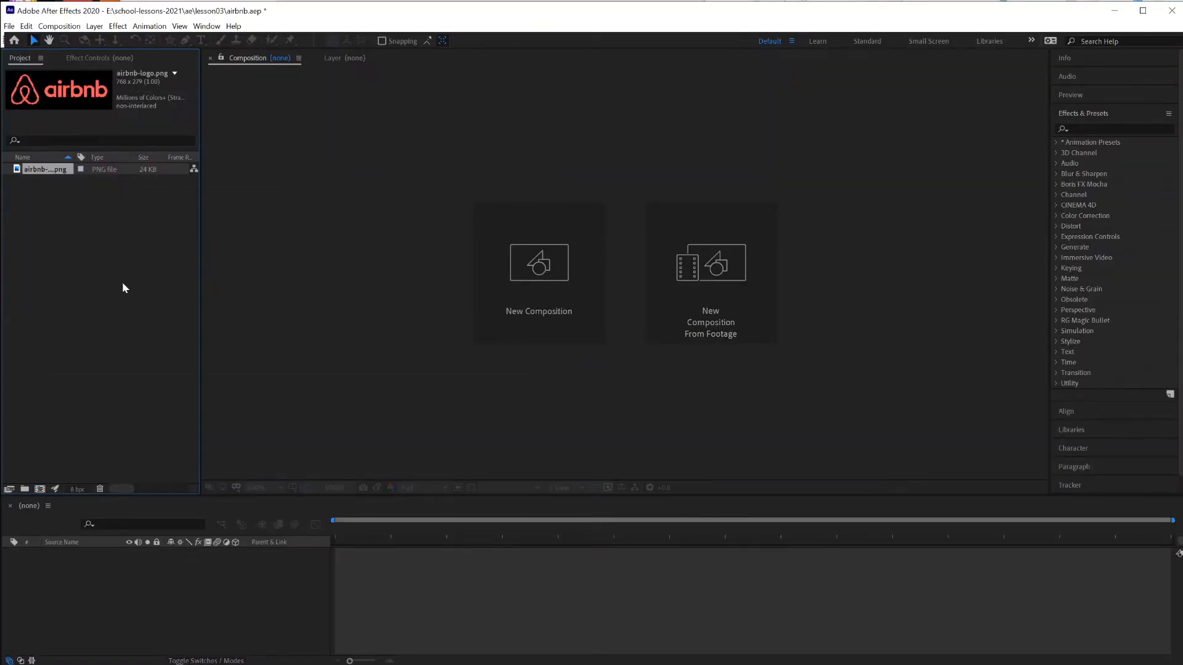
Create a new 1920 x 1080 composition at 29.97 fps and add airbnb-logo.png to it as a layer.
left_click(70, 260)
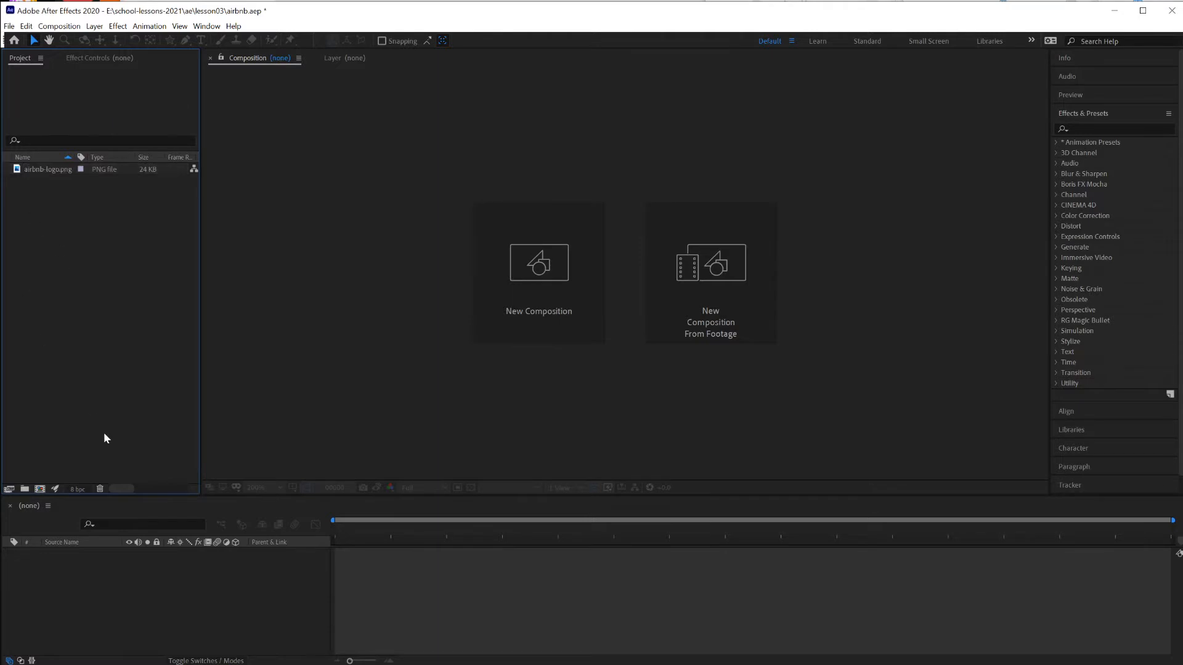
left_click(39, 489)
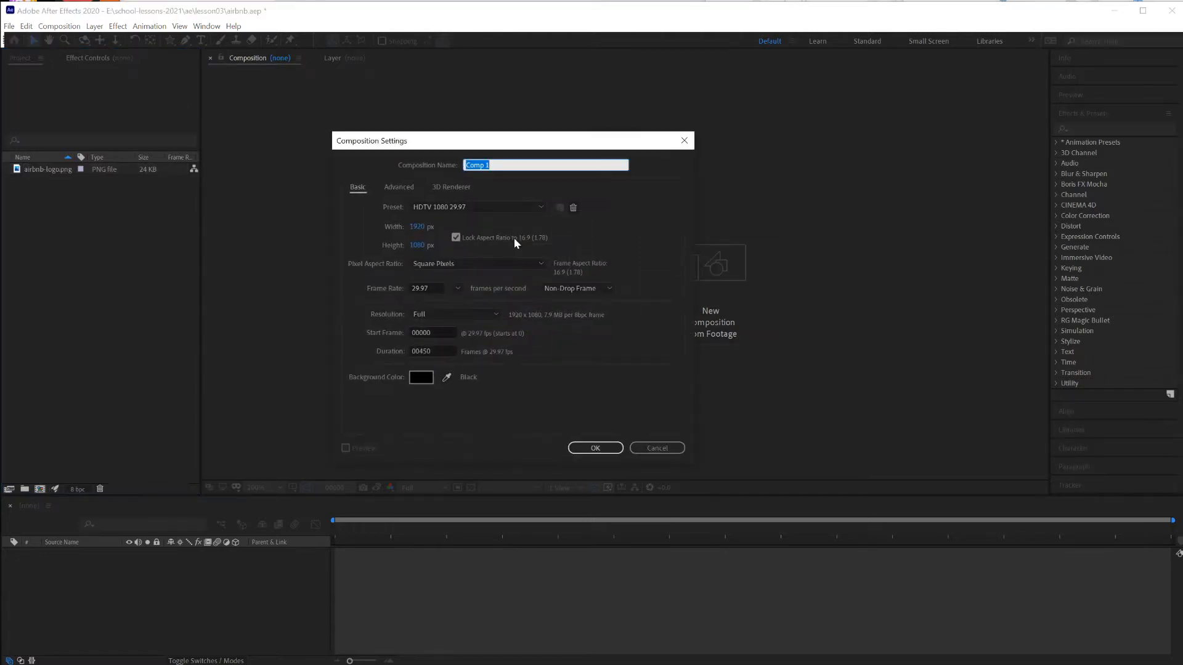
left_click(586, 449)
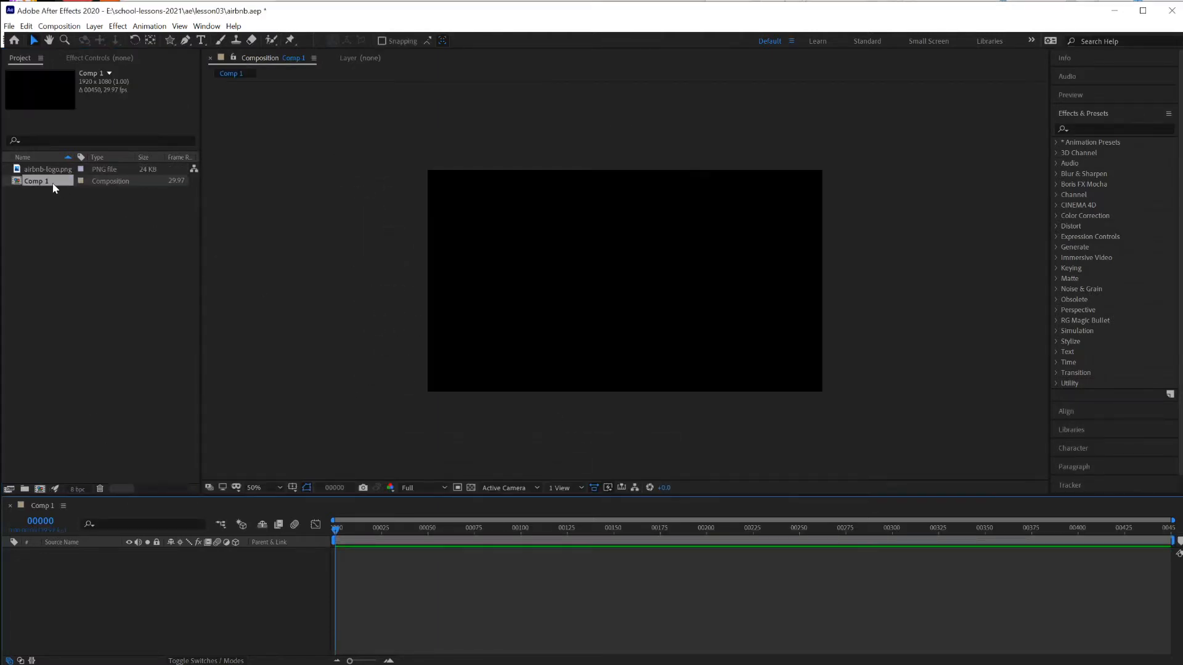
left_click_drag(43, 169, 45, 559)
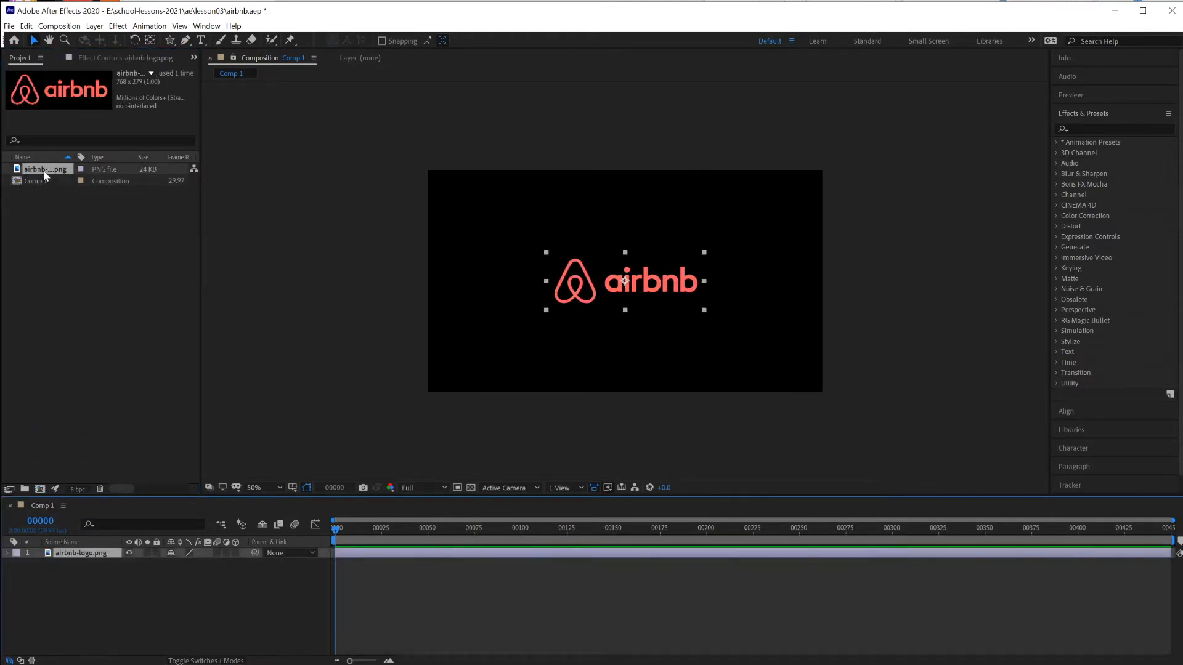
Rename the Comp 1 composition as logo.
left_click(40, 180)
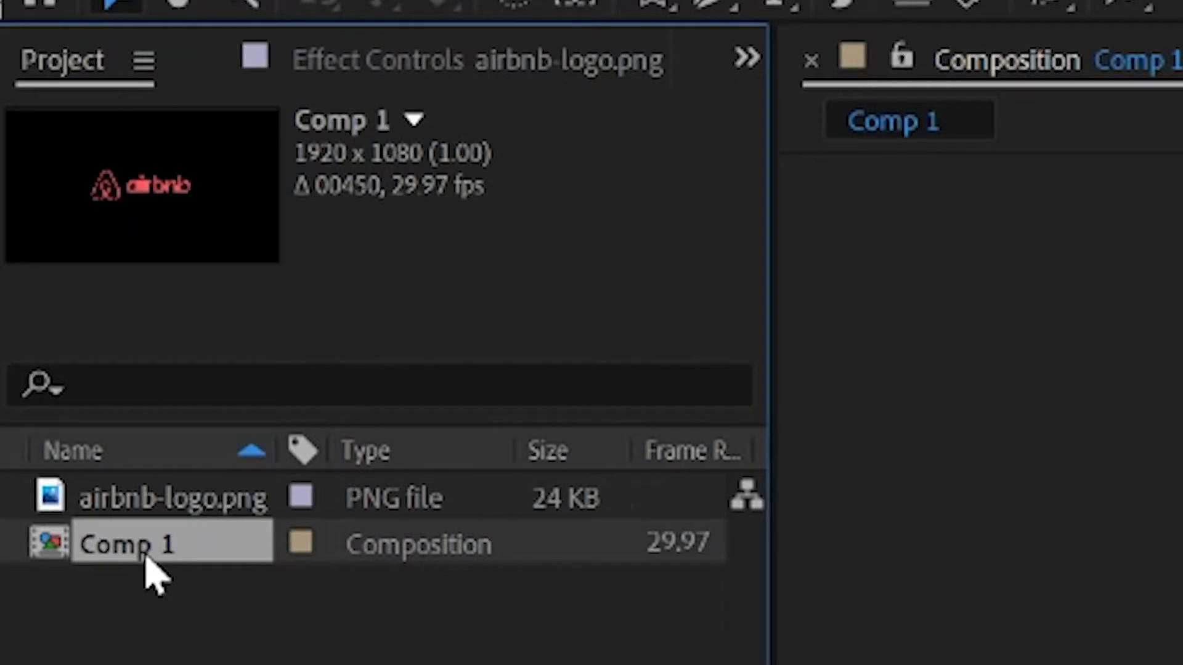
key("Return")
type("logo")
key("Return")
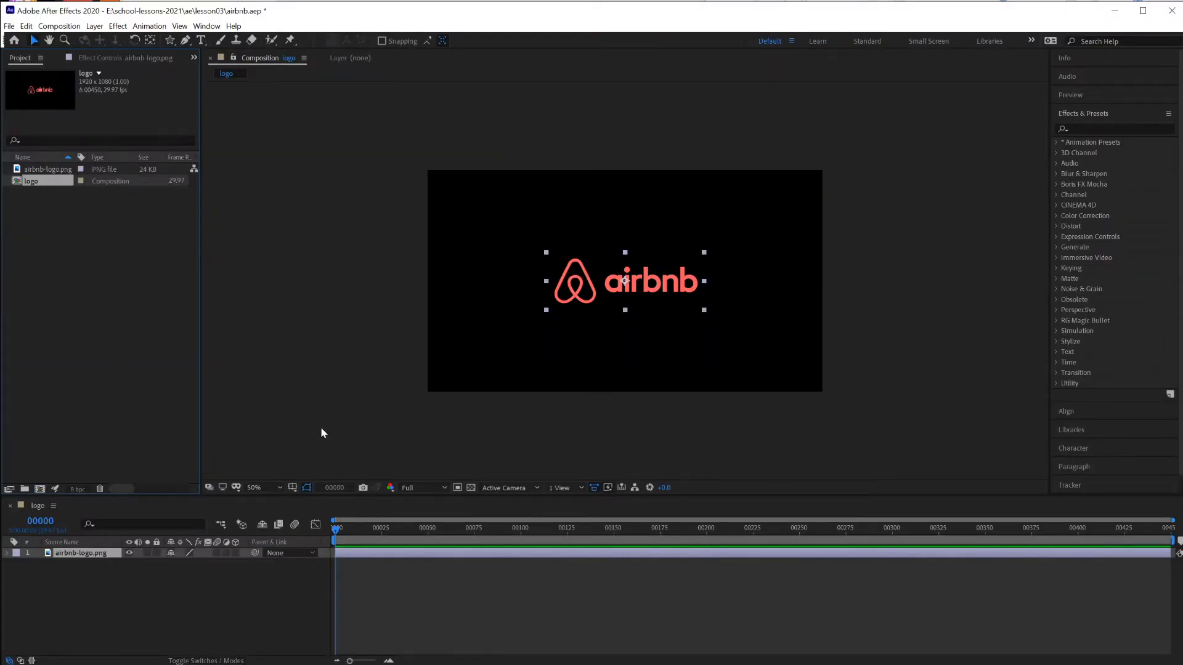
Add a 1920 x 1080 px medium royal blue solid to the composition and place it beneath the airbnb-logo.png layer.
right_click(129, 582)
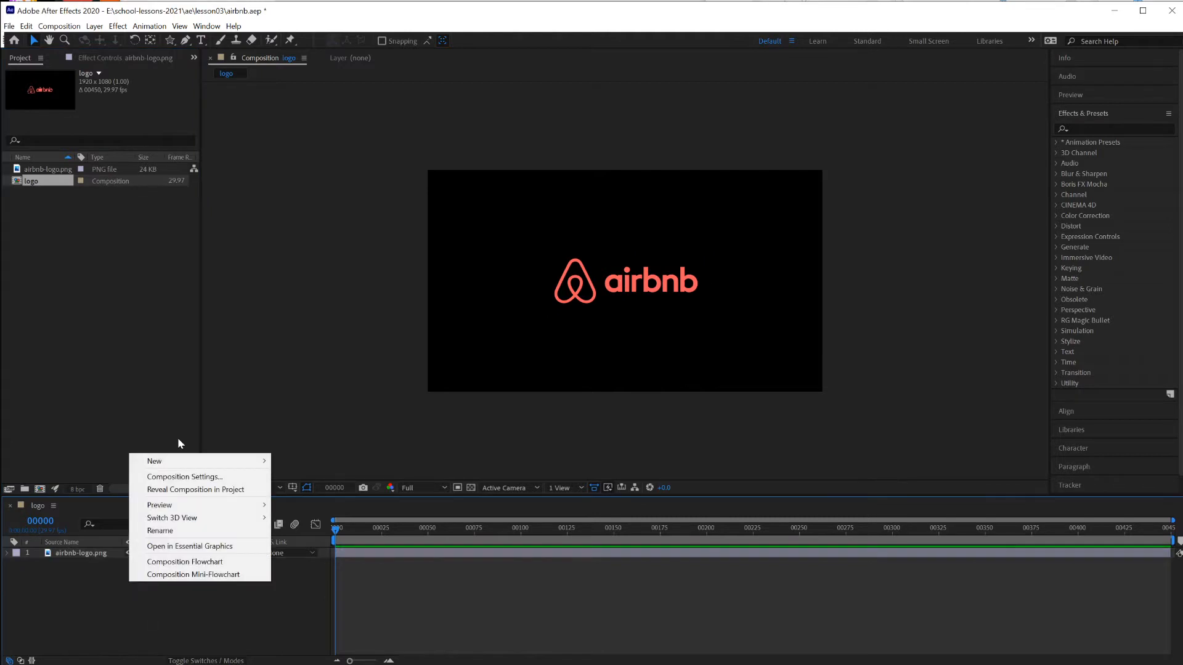
mouse_move(172, 461)
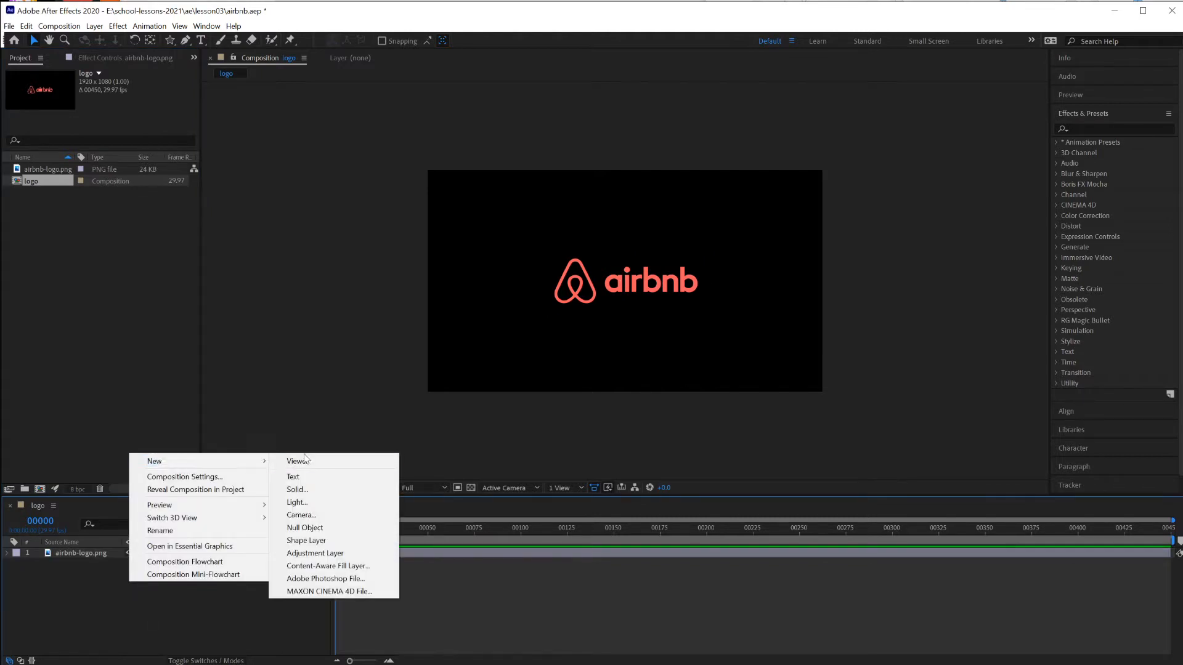
left_click(149, 605)
right_click(153, 592)
mouse_move(197, 469)
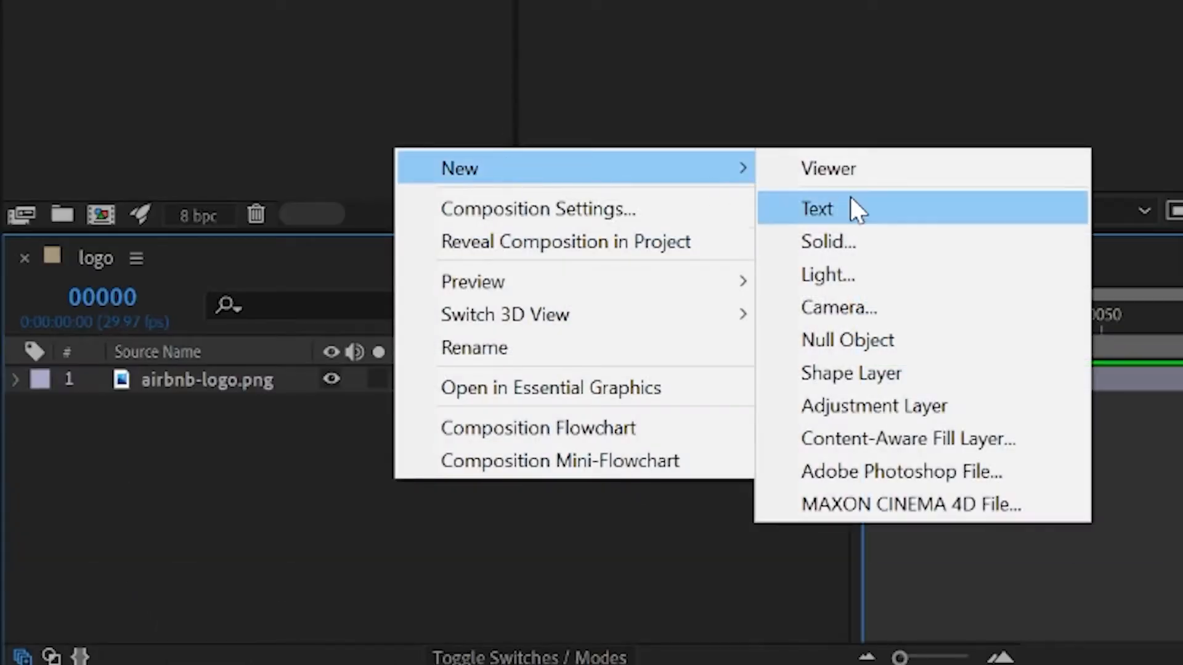
left_click(828, 241)
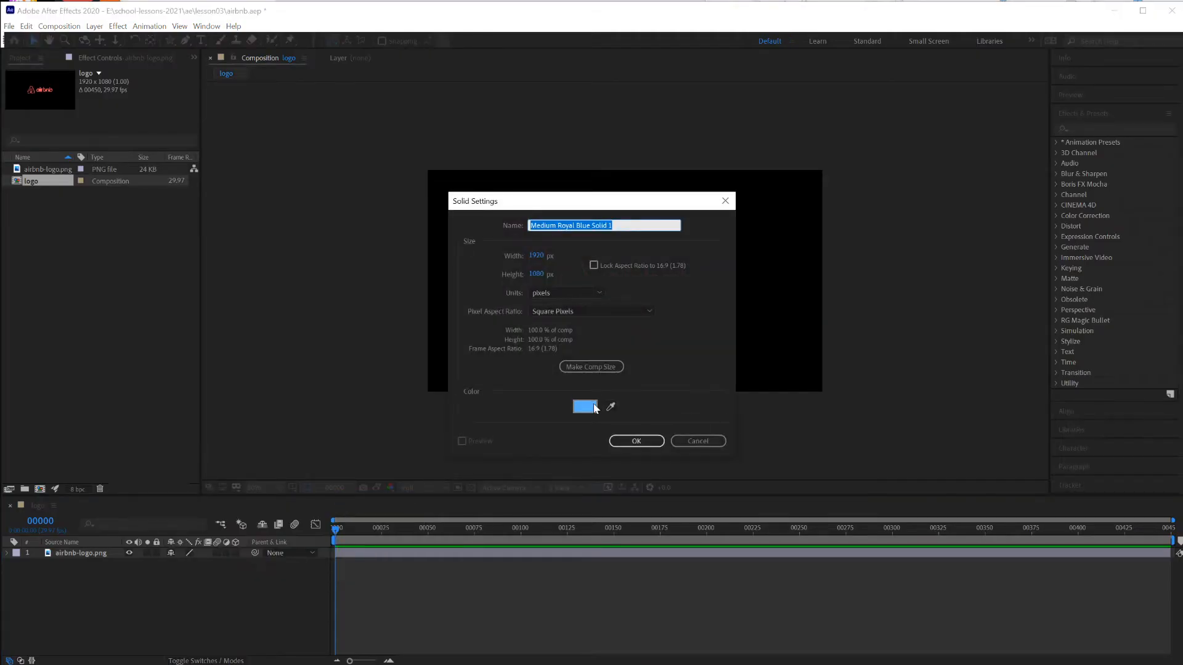
left_click(637, 435)
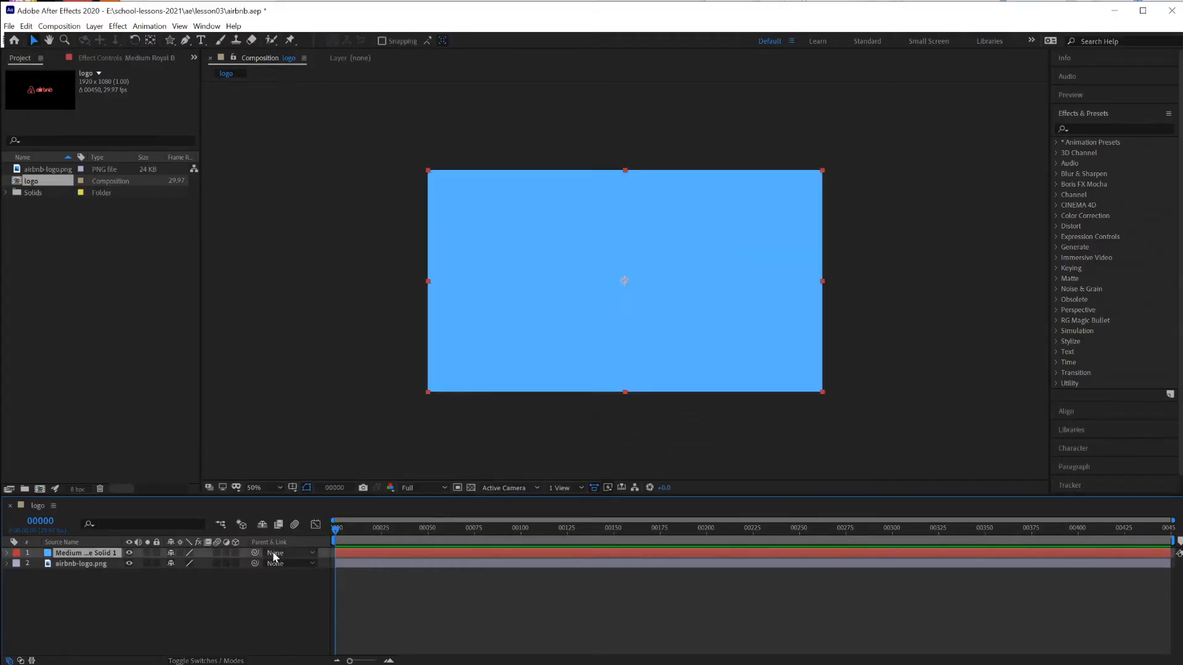
left_click_drag(86, 554, 93, 567)
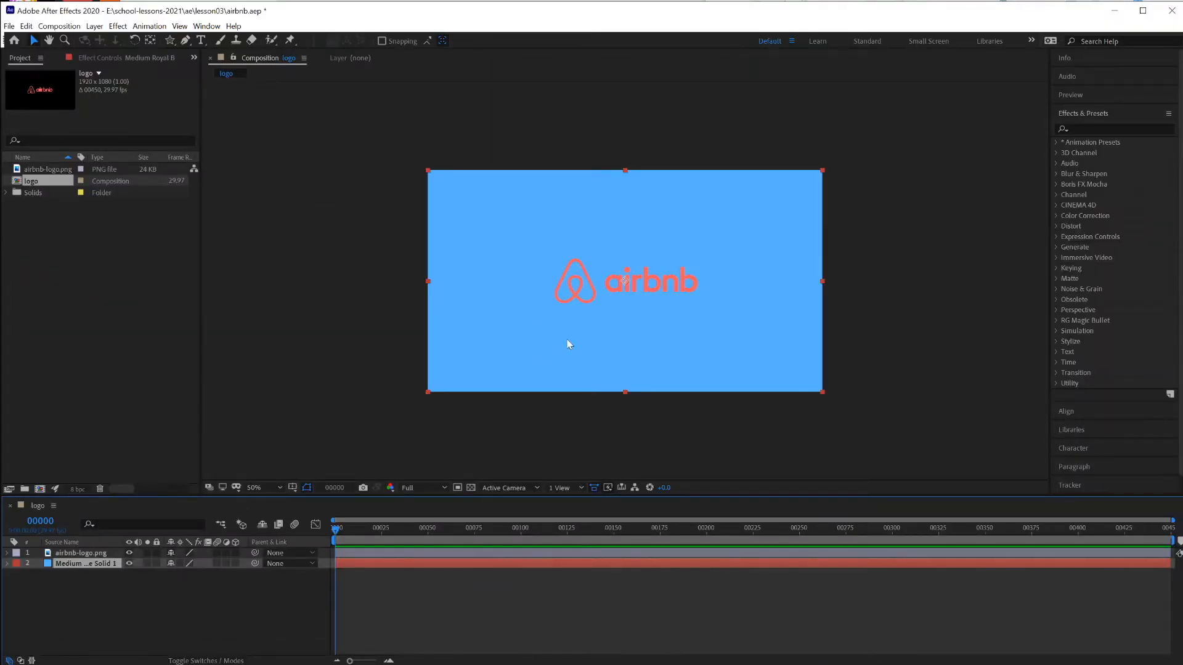
Find the Fractal Noise effect by searching for "frac" and apply it to the blue solid.
left_click(1107, 130)
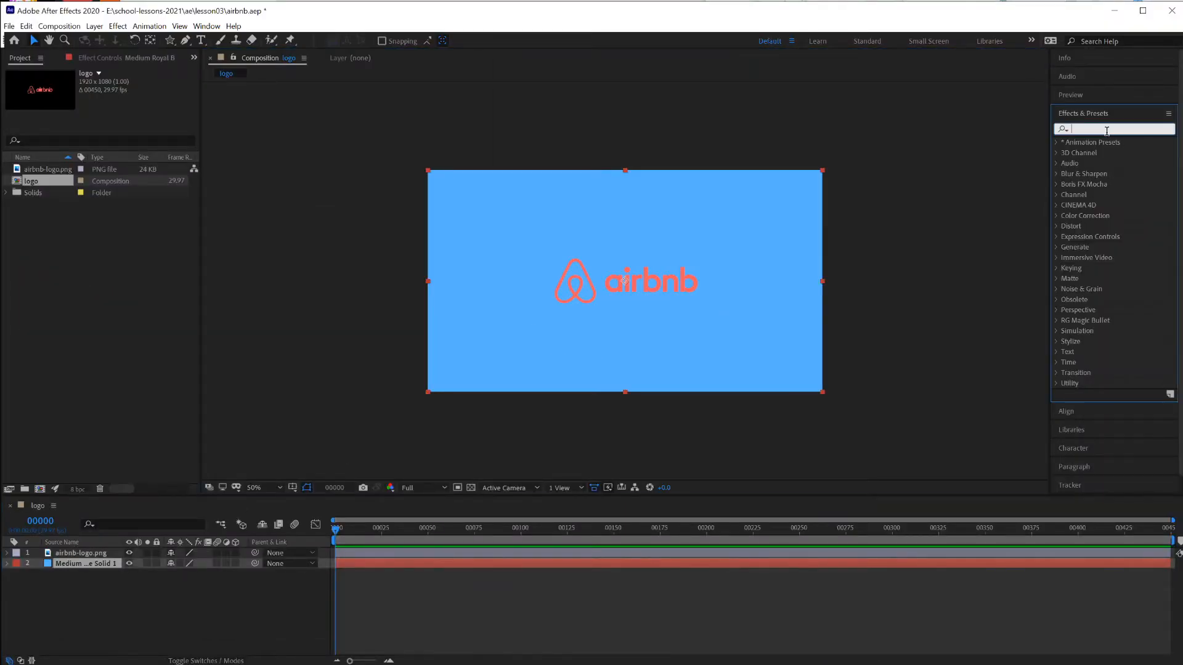
type("fra")
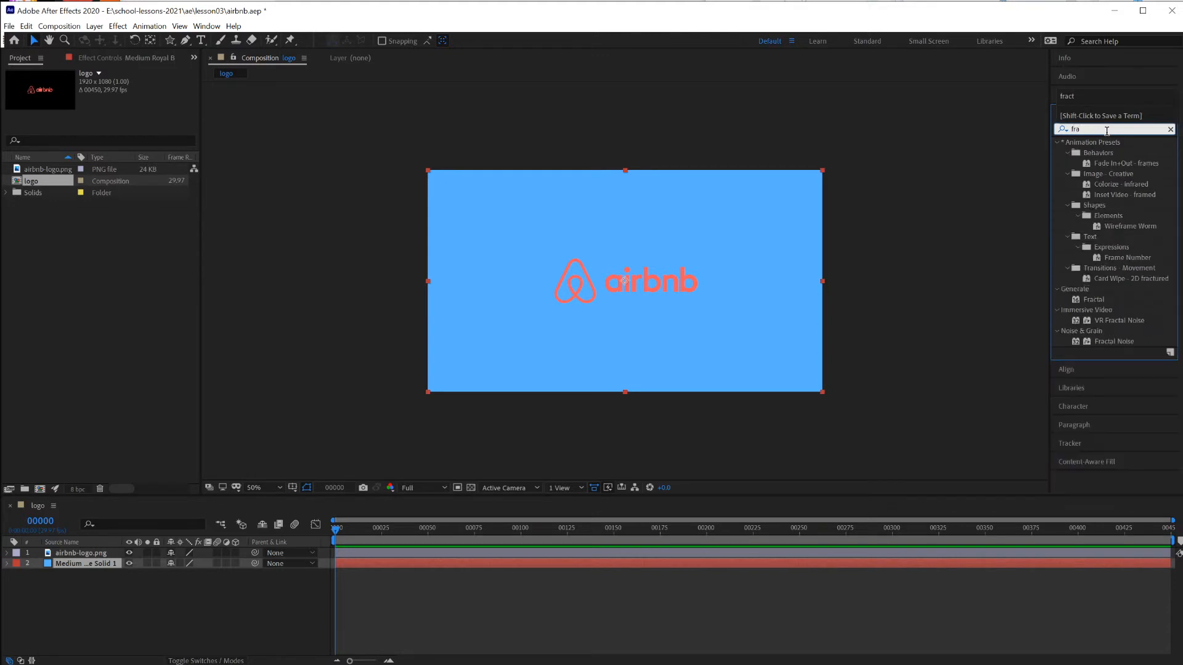
type("c")
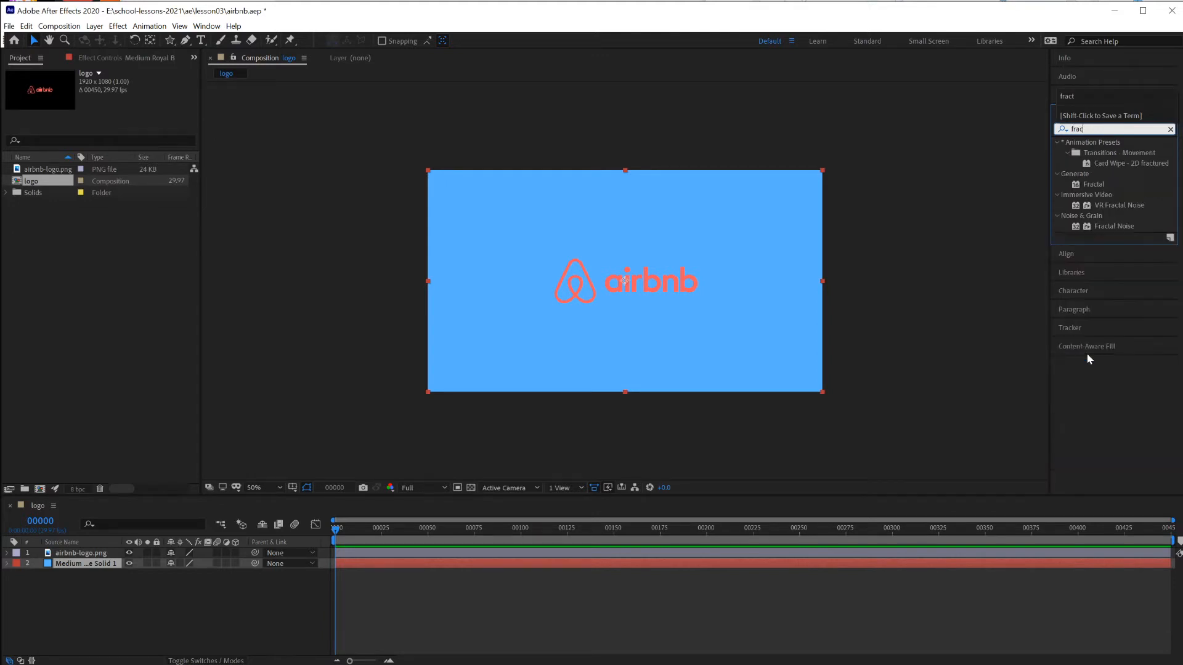
left_click_drag(1077, 226, 760, 287)
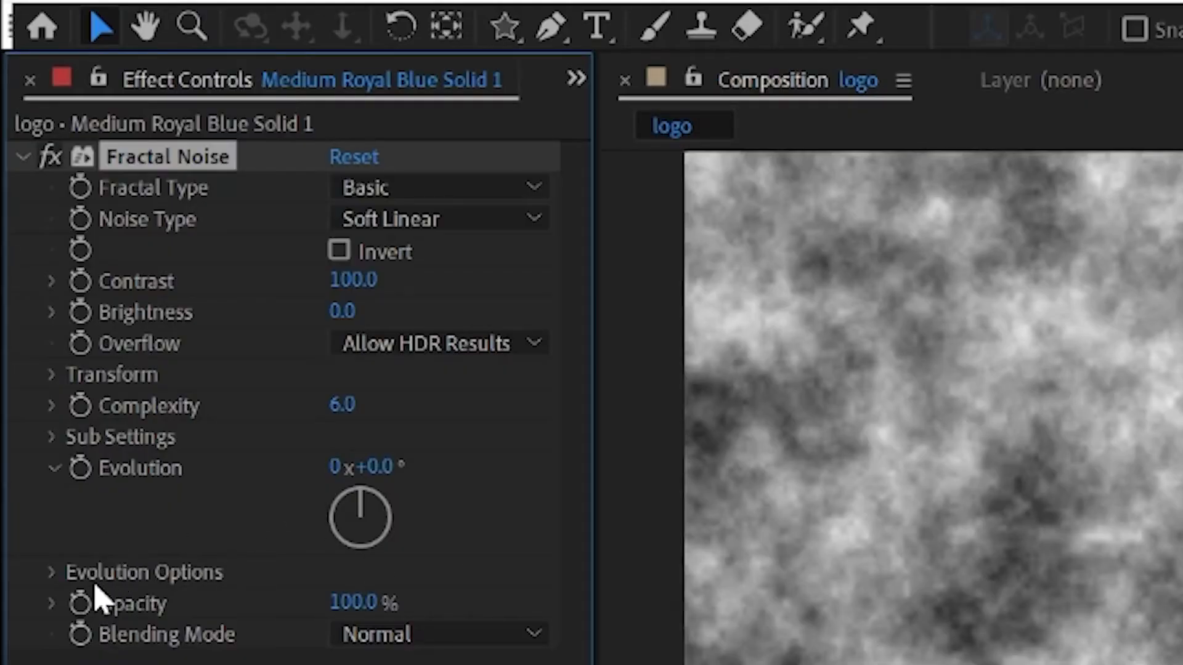
Drive the Fractal Noise Evolution with the expression time*100 and play a preview of the animation.
left_click(80, 468, "alt")
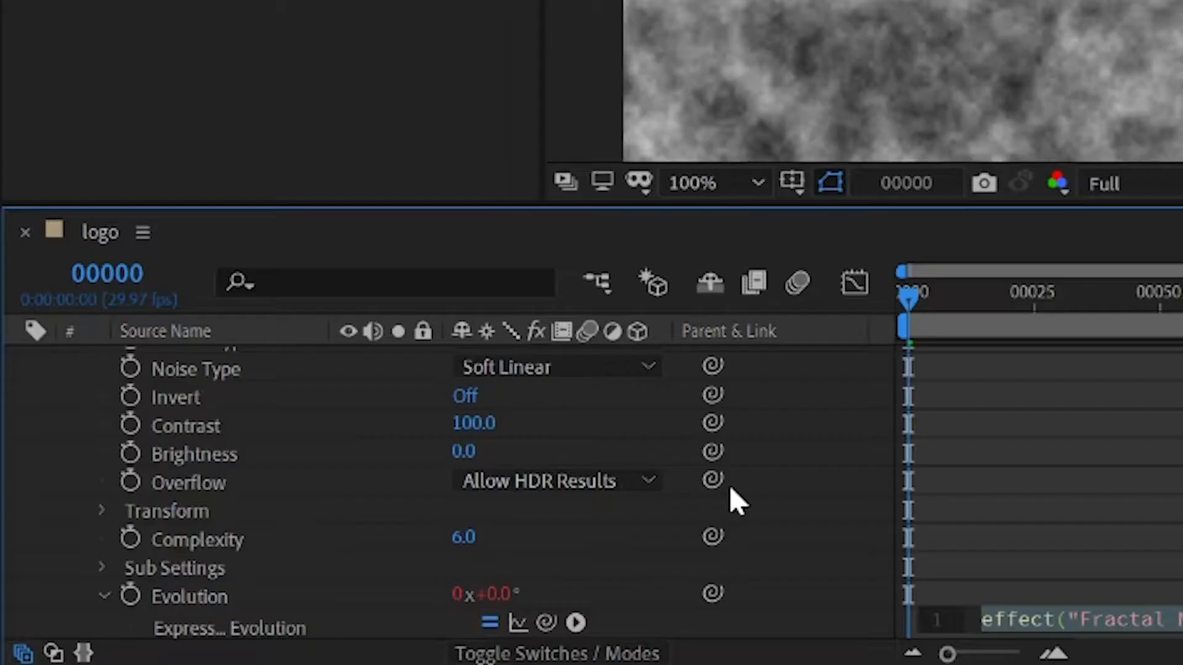
type("time*100")
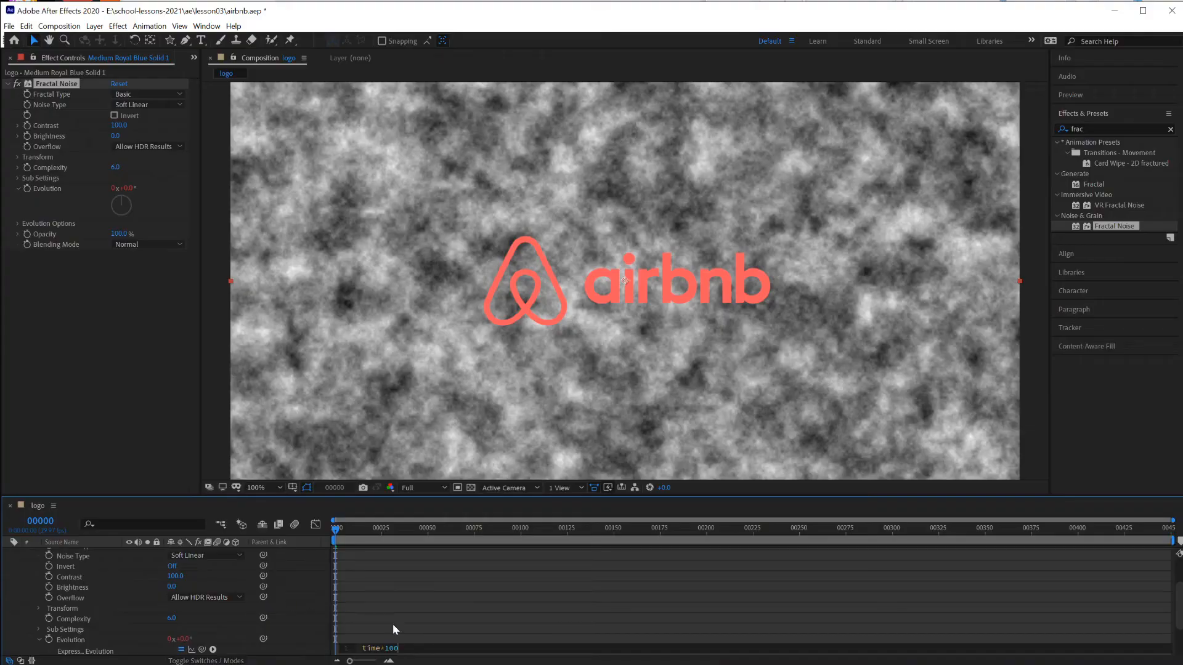
left_click(1038, 539)
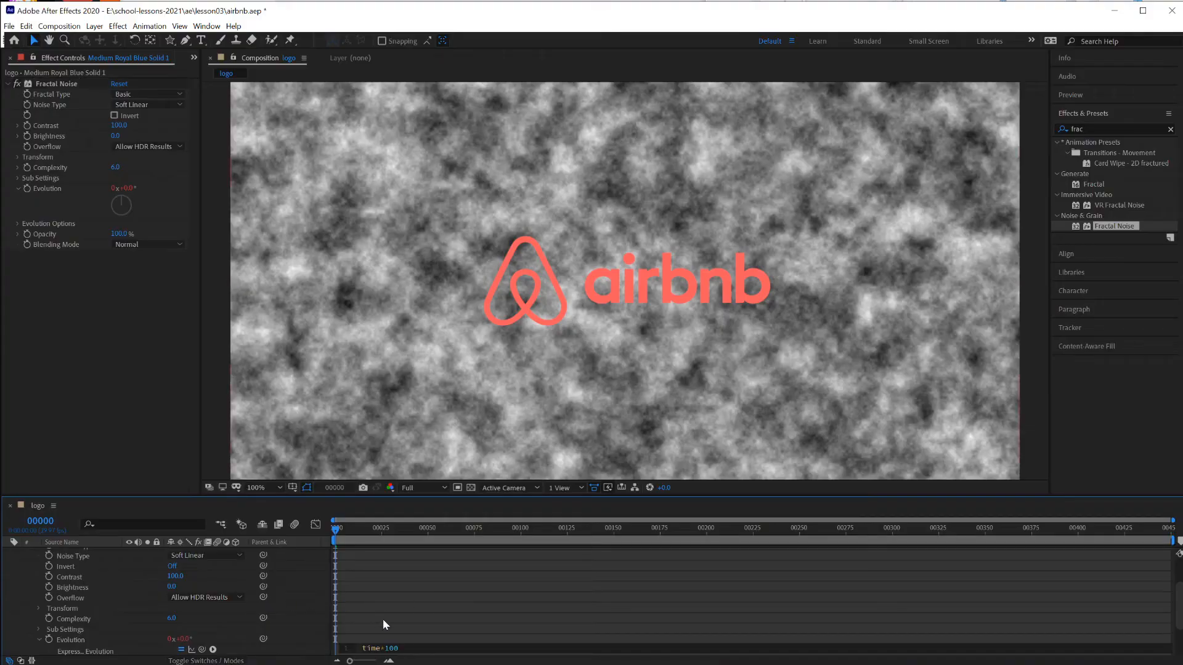
key("space")
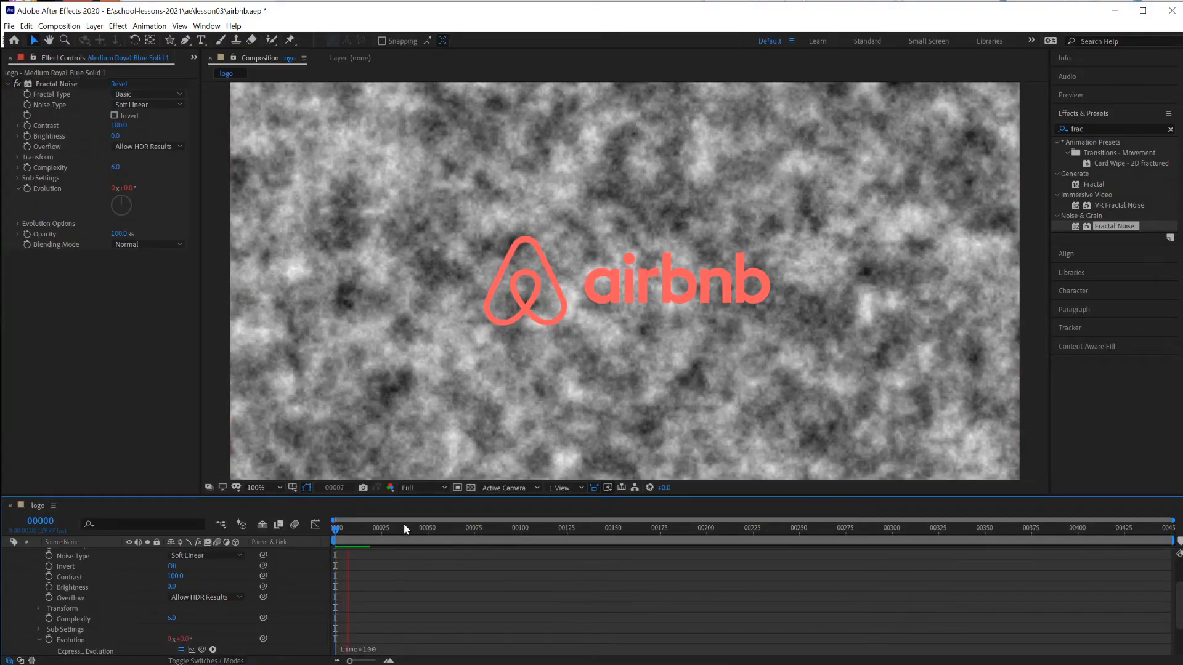
left_click(403, 446)
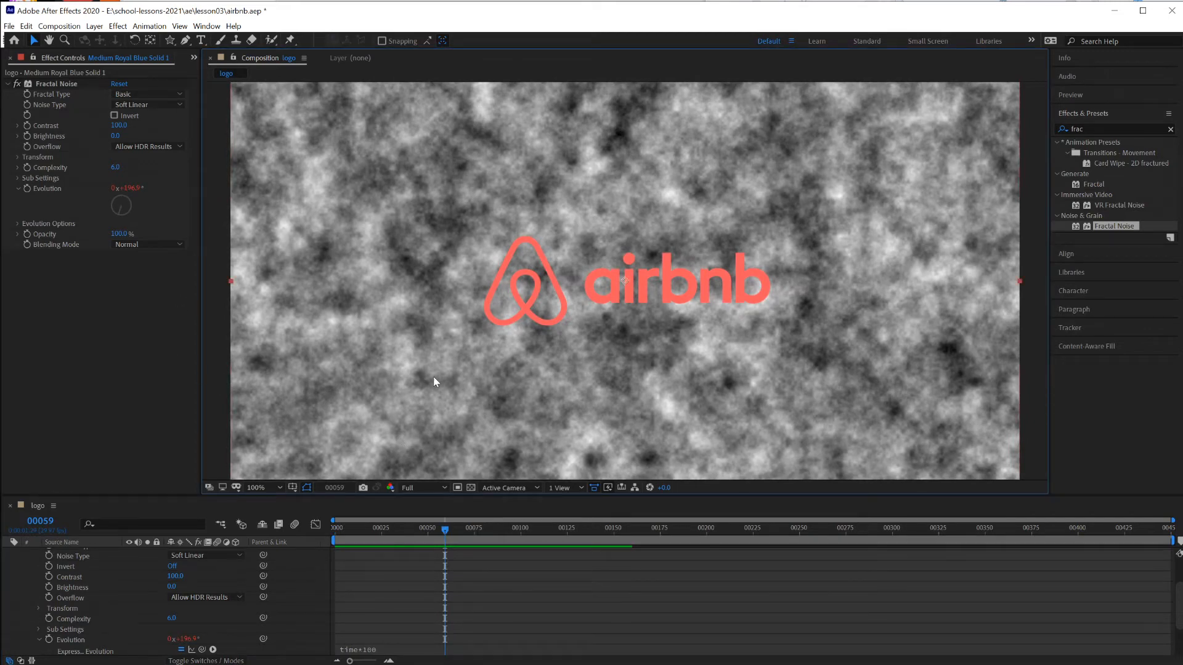
Collapse the solid's properties, show the track matte options, and set the solid to Alpha Matte "airbnb-logo.png".
scroll(320, 582, "up", 2)
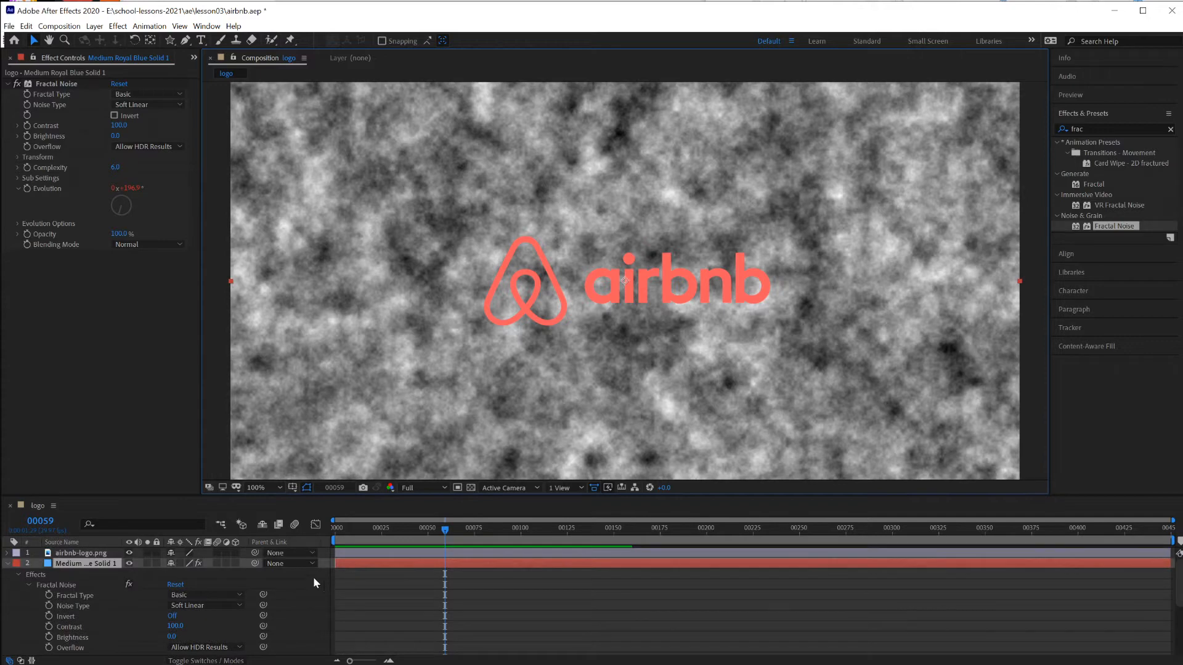
left_click(8, 564)
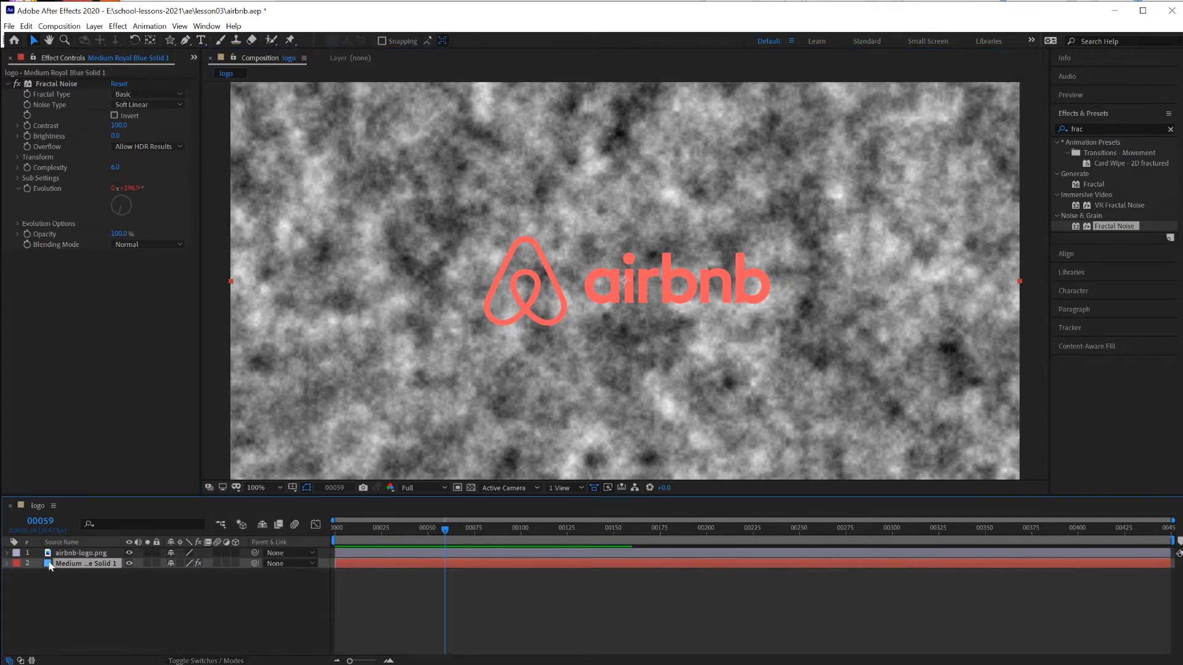
left_click(69, 554)
left_click(72, 563)
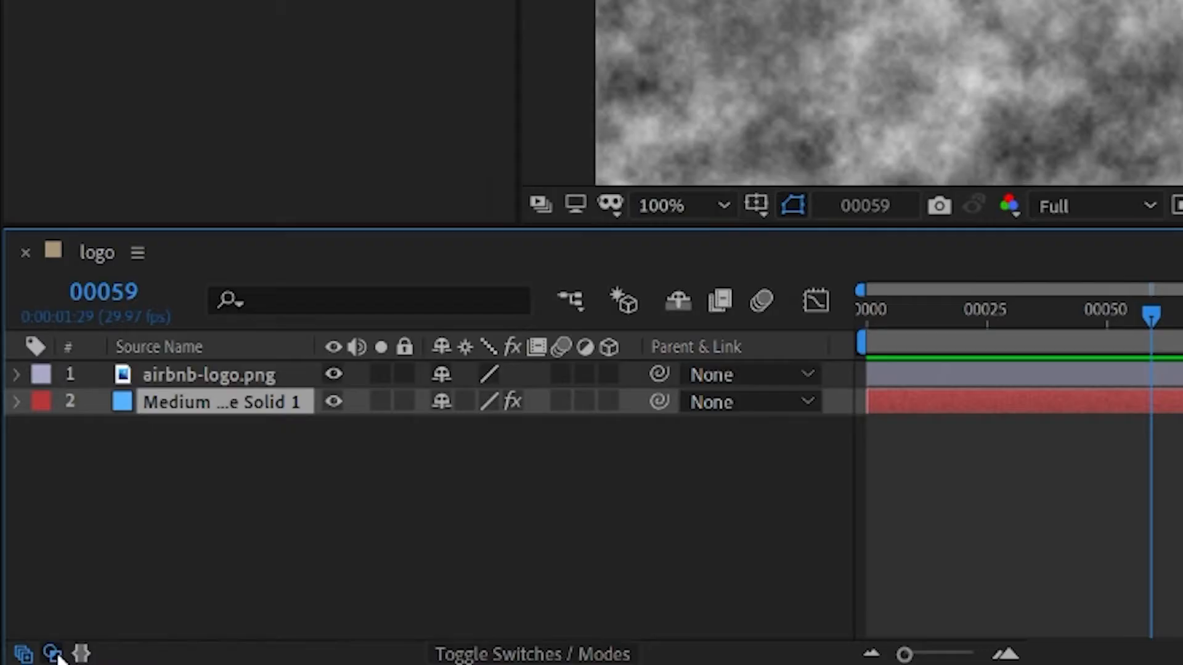
left_click(21, 661)
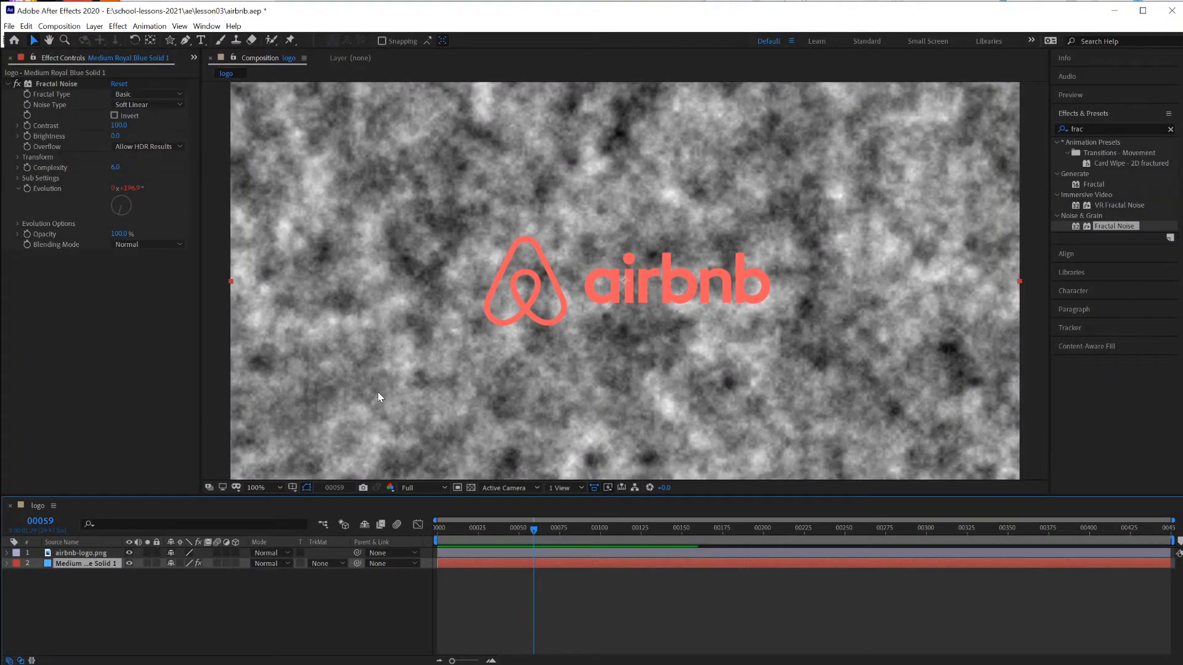
left_click(326, 563)
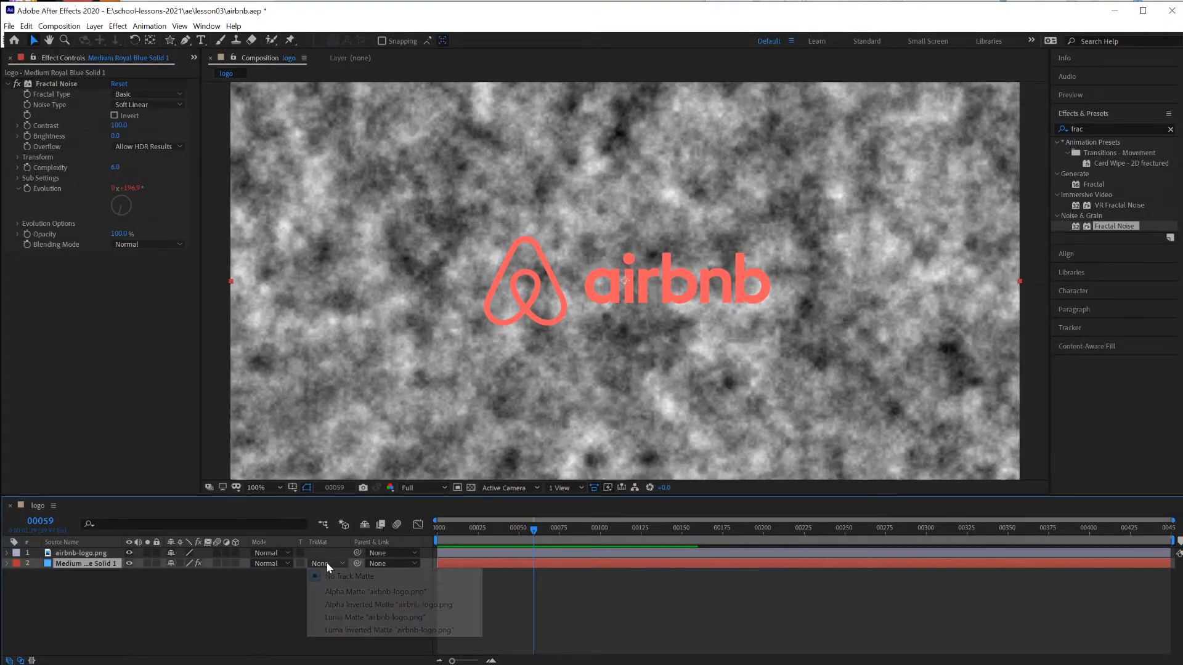
left_click(344, 592)
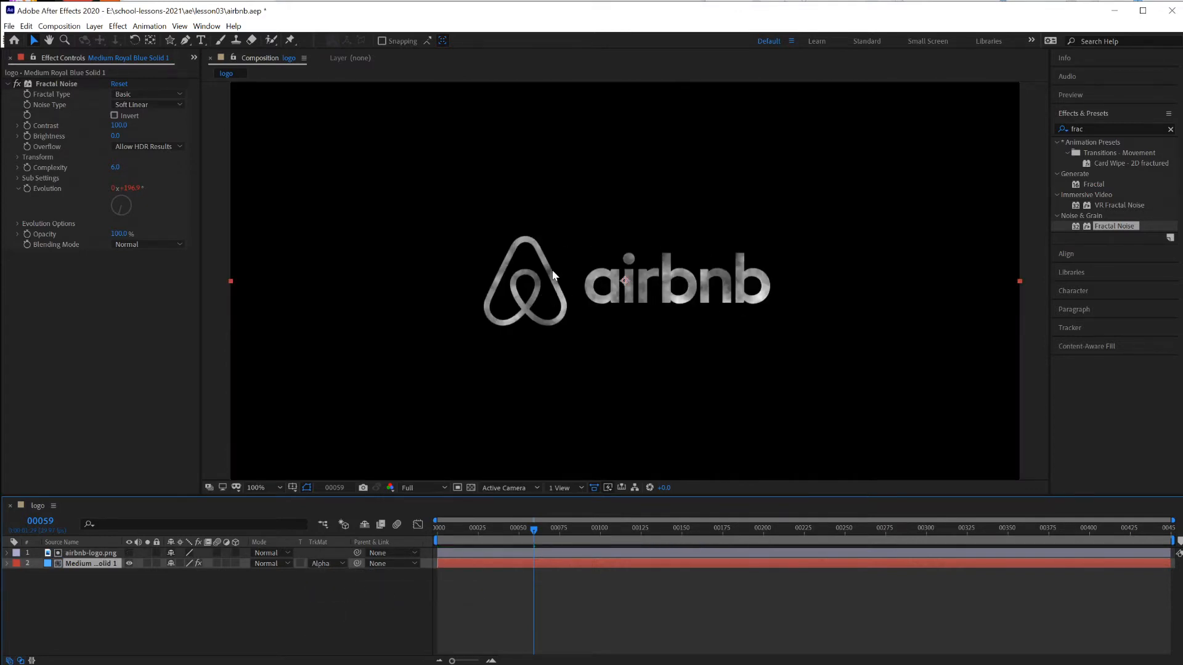
Switch the solid's track matte to Alpha Inverted Matte "airbnb-logo.png" and check the cutout by toggling the transparency grid.
left_click(329, 563)
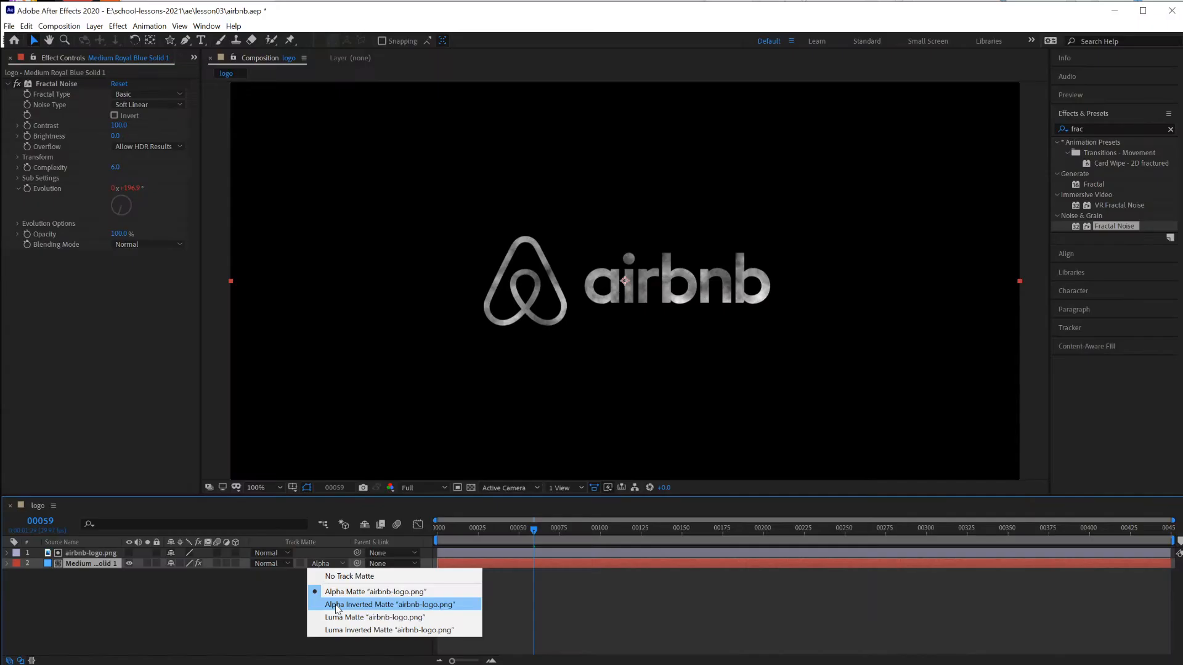
left_click(628, 557)
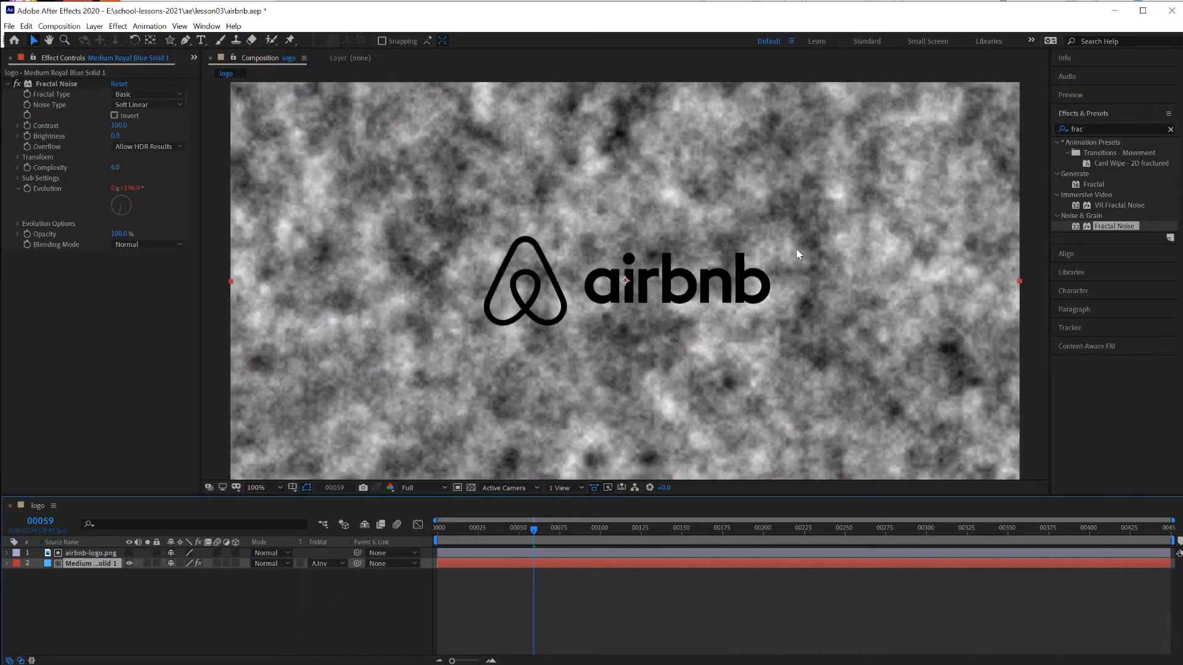
left_click(471, 488)
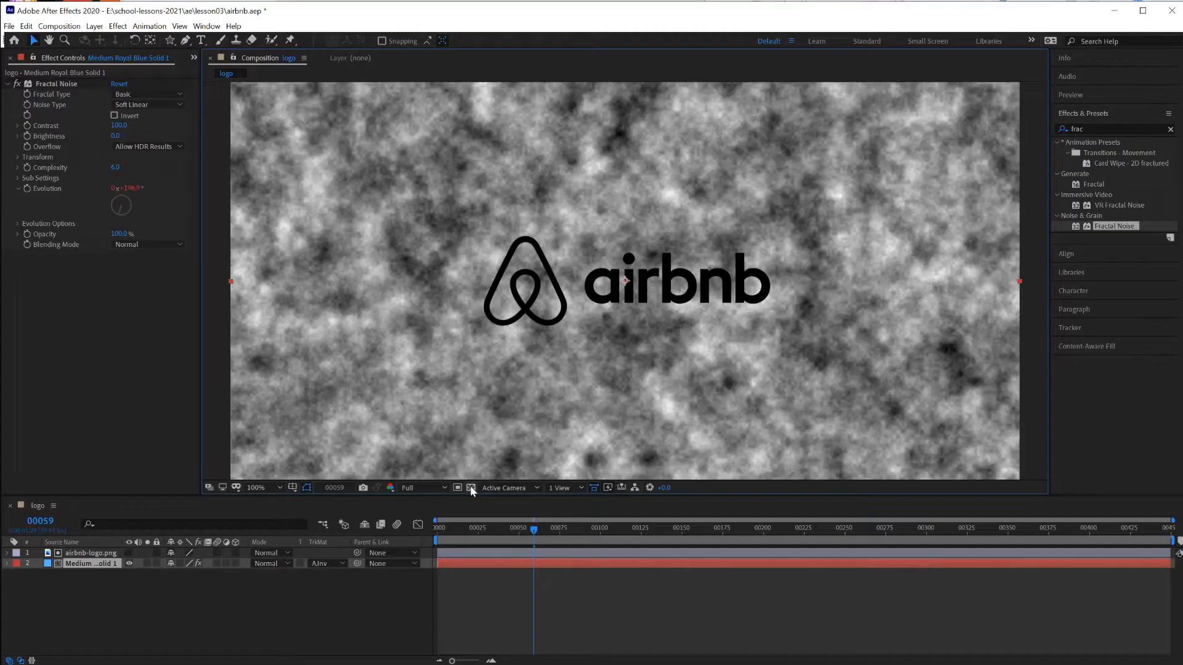
left_click(470, 488)
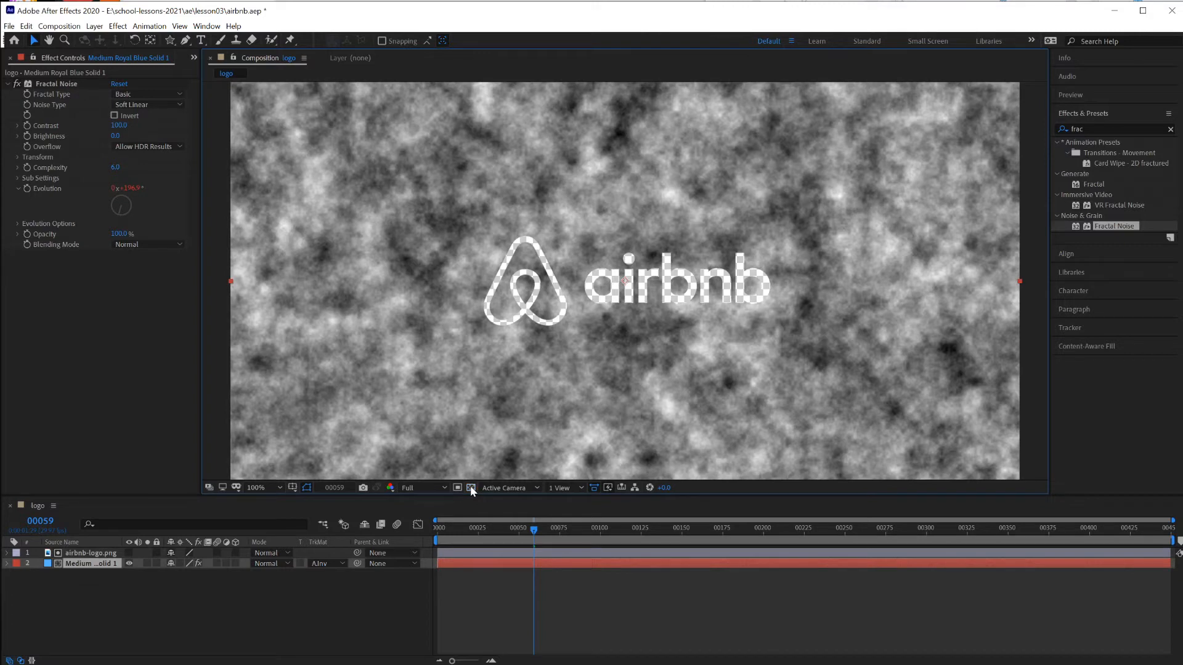
left_click(470, 488)
left_click(471, 488)
left_click(471, 488)
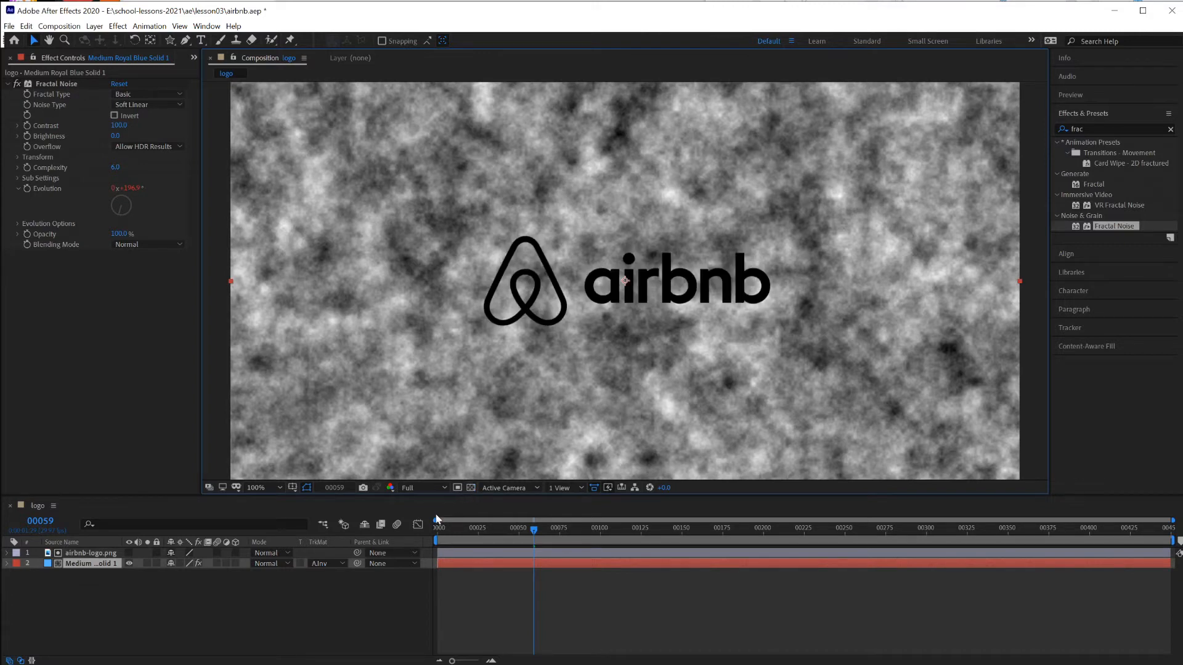
Try Luma Matte "airbnb-logo.png" on the solid and switch its track matte to Luma Inverted Matte.
left_click(324, 563)
left_click(337, 620)
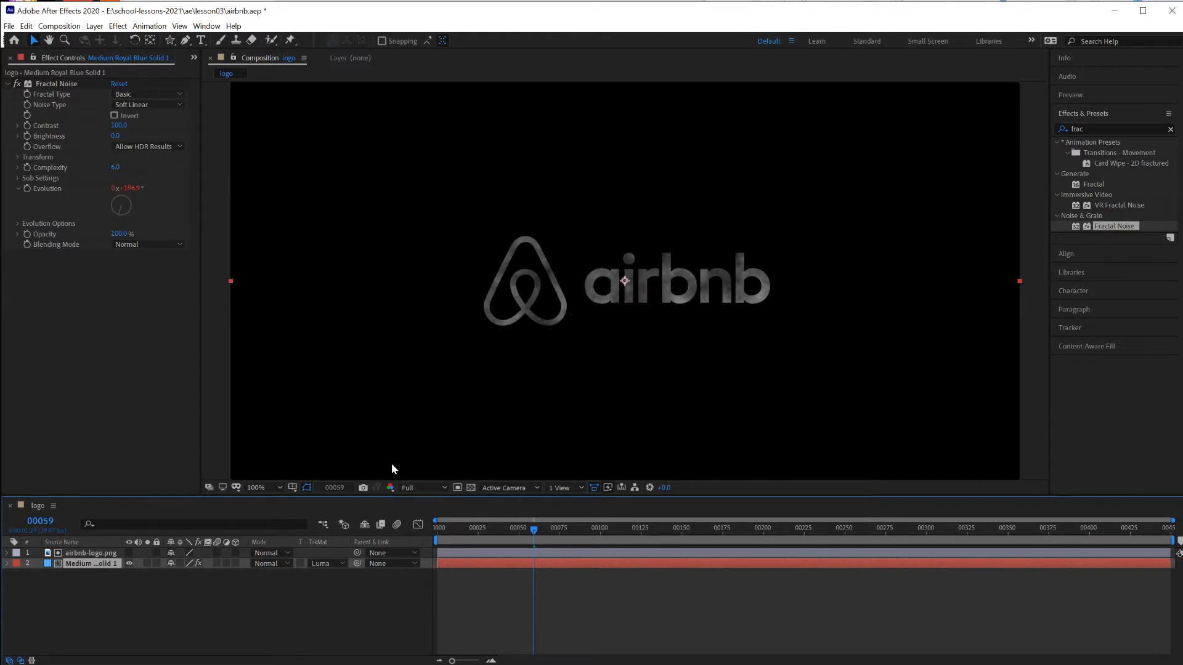
left_click(343, 566)
left_click(343, 630)
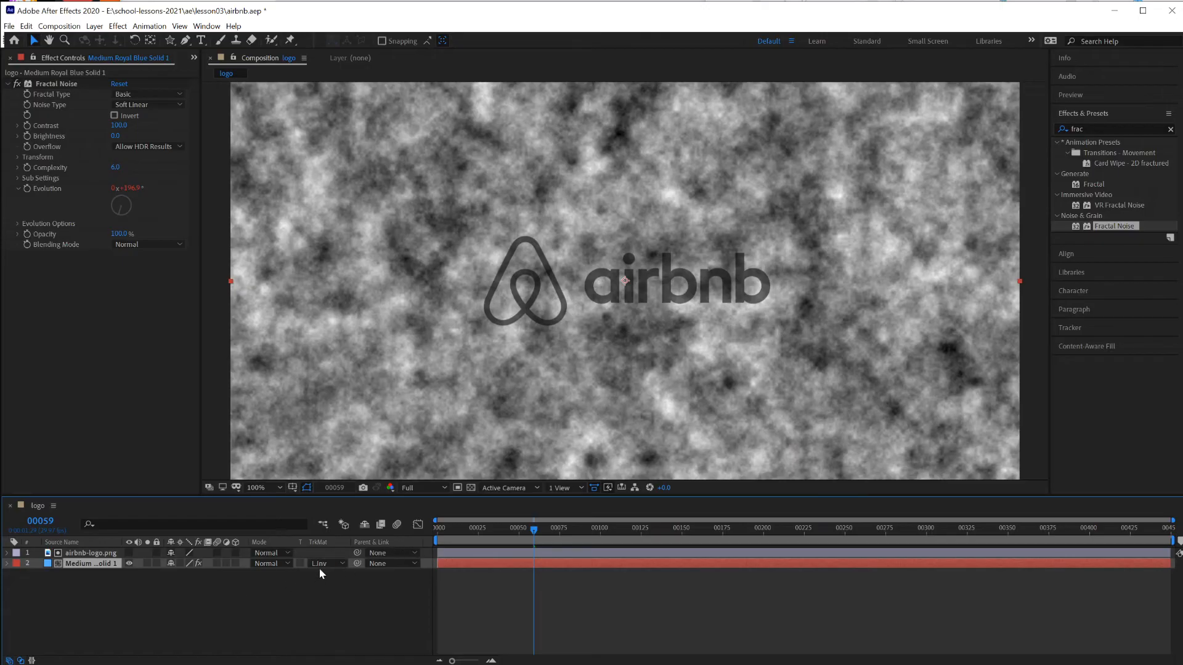
Set the solid's track matte back to Alpha Matte "airbnb-logo.png", preview the animation, and return to the first frame.
left_click(324, 563)
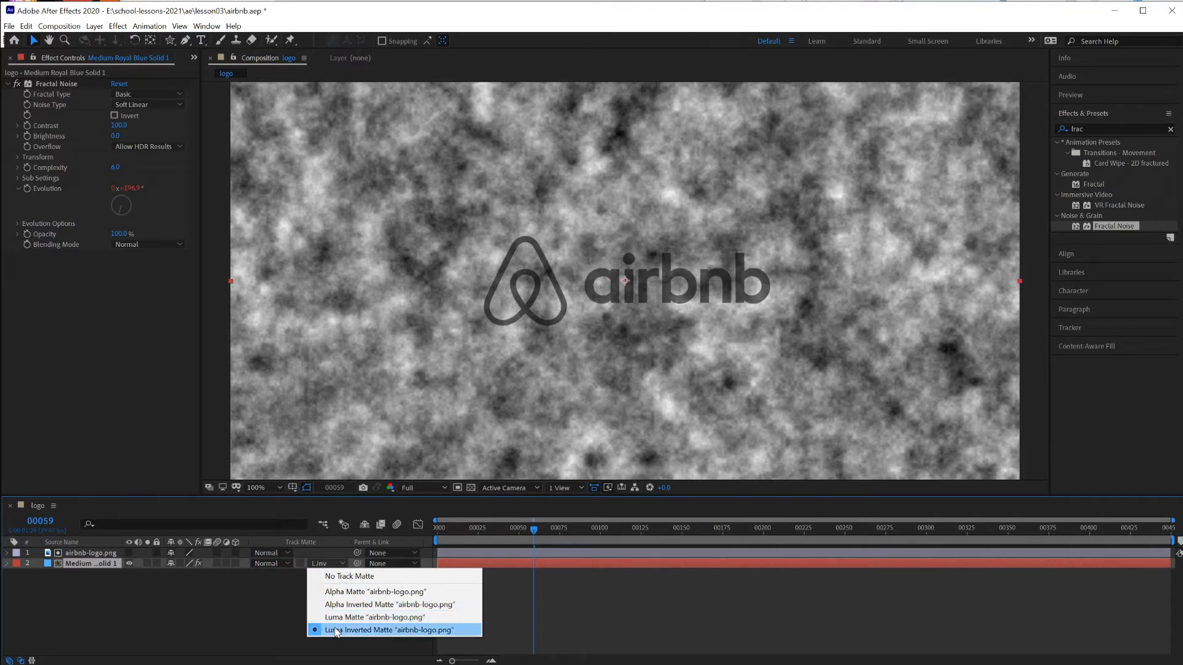
left_click(344, 594)
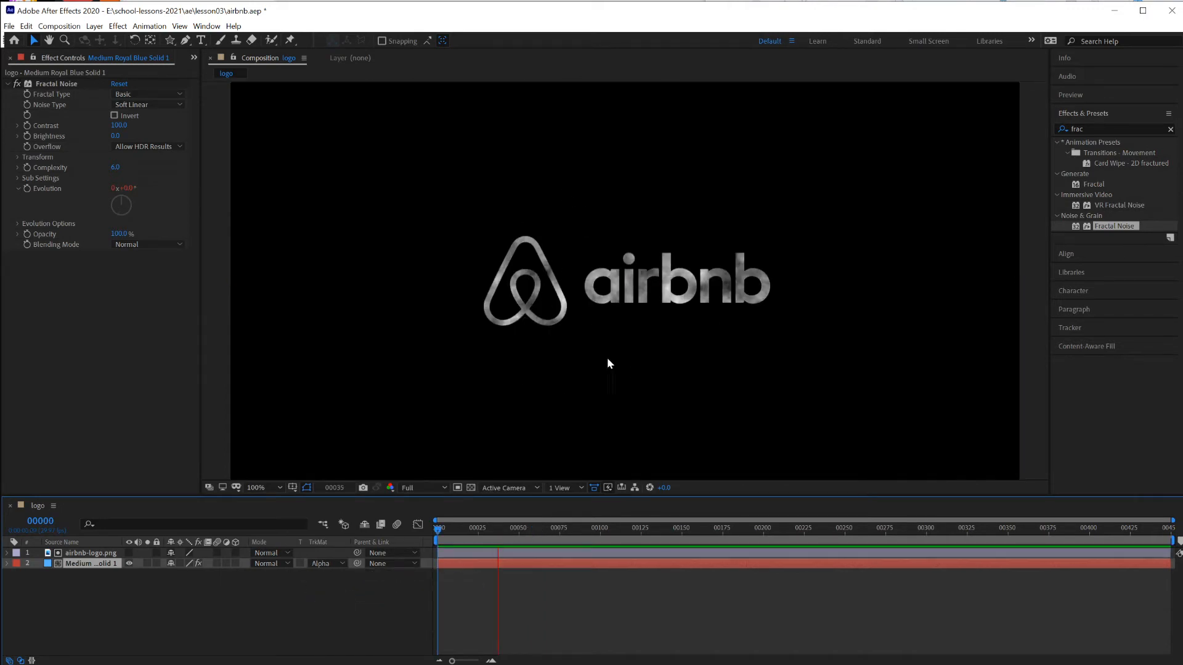
key("space")
left_click_drag(471, 532, 433, 533)
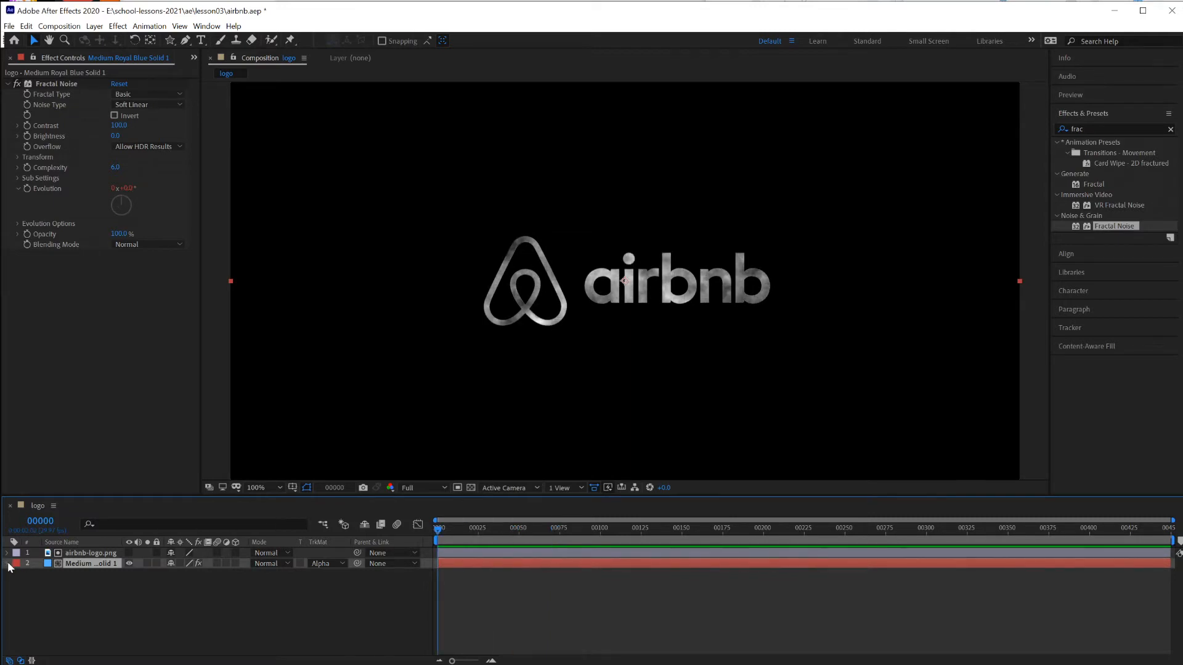
Change the solid's Fractal Noise Evolution expression to time*1000 and preview the faster animation.
left_click(8, 564)
scroll(152, 619, "down", 3)
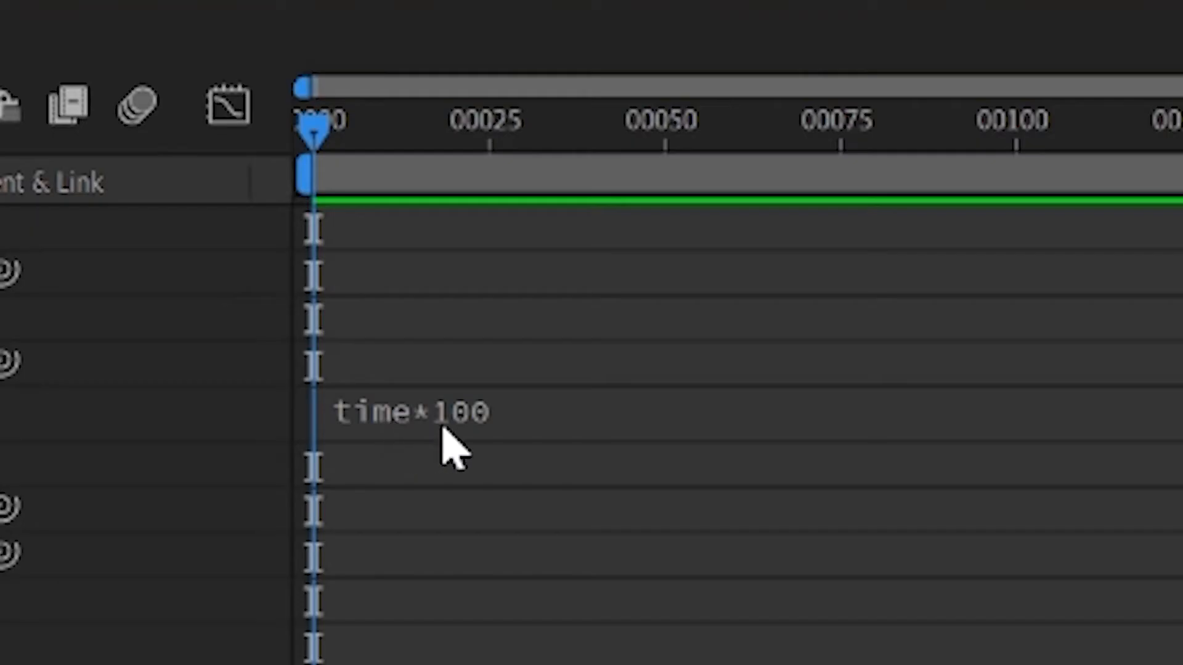
left_click(476, 596)
left_click(500, 596)
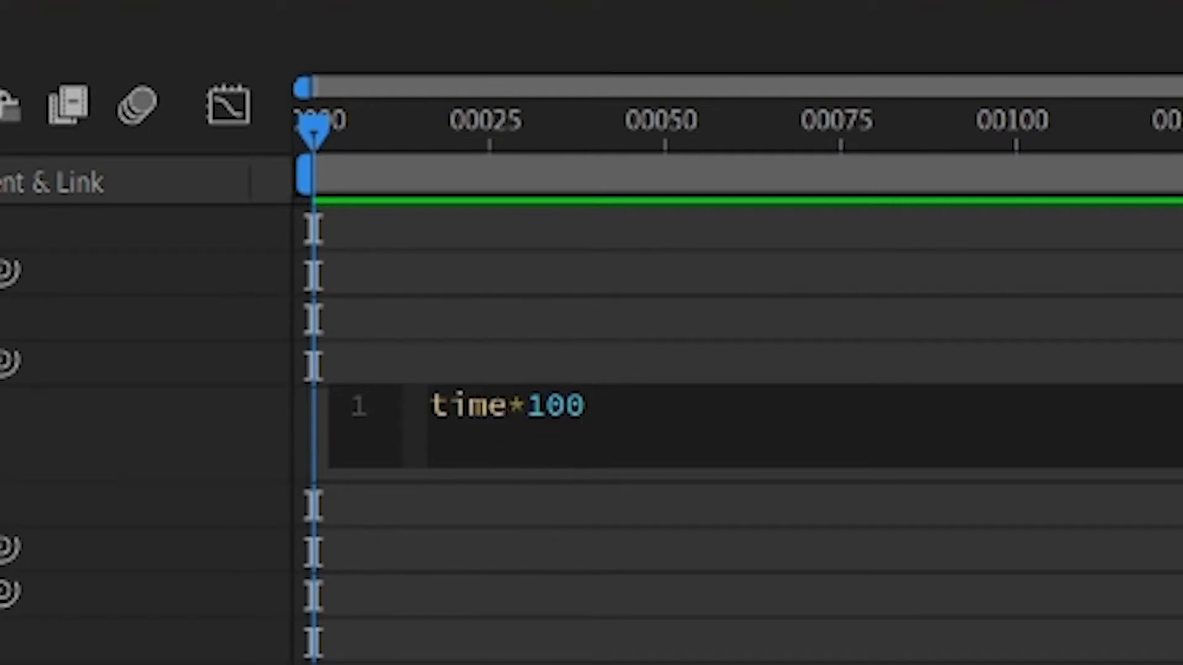
type("0")
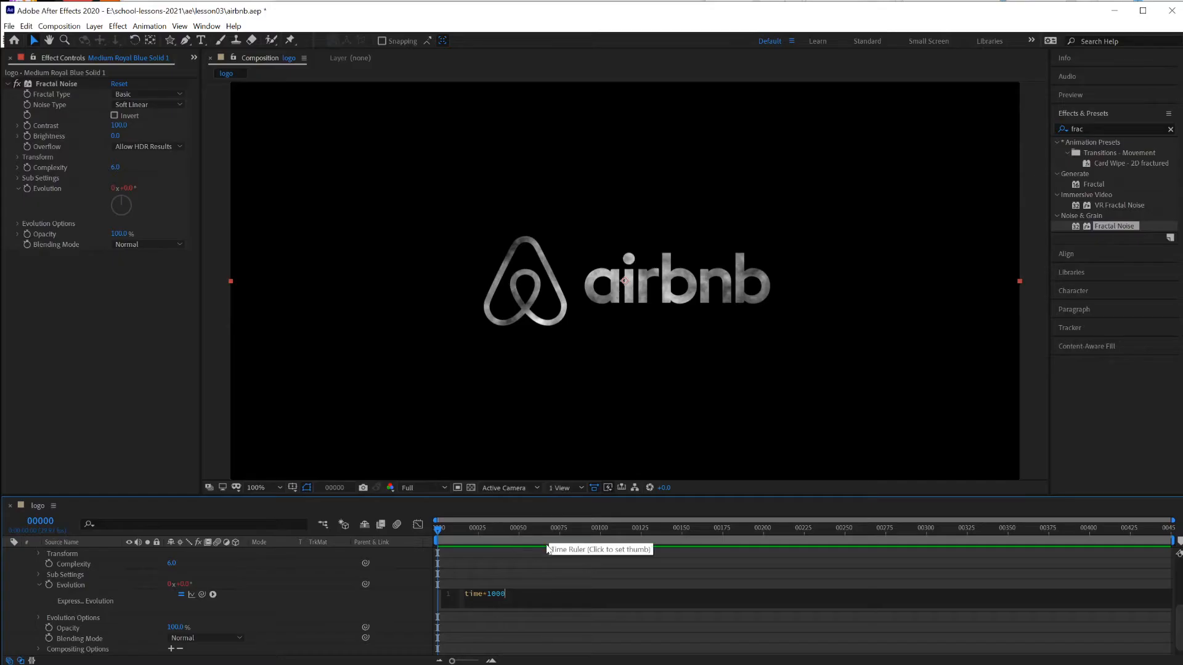
left_click(547, 548)
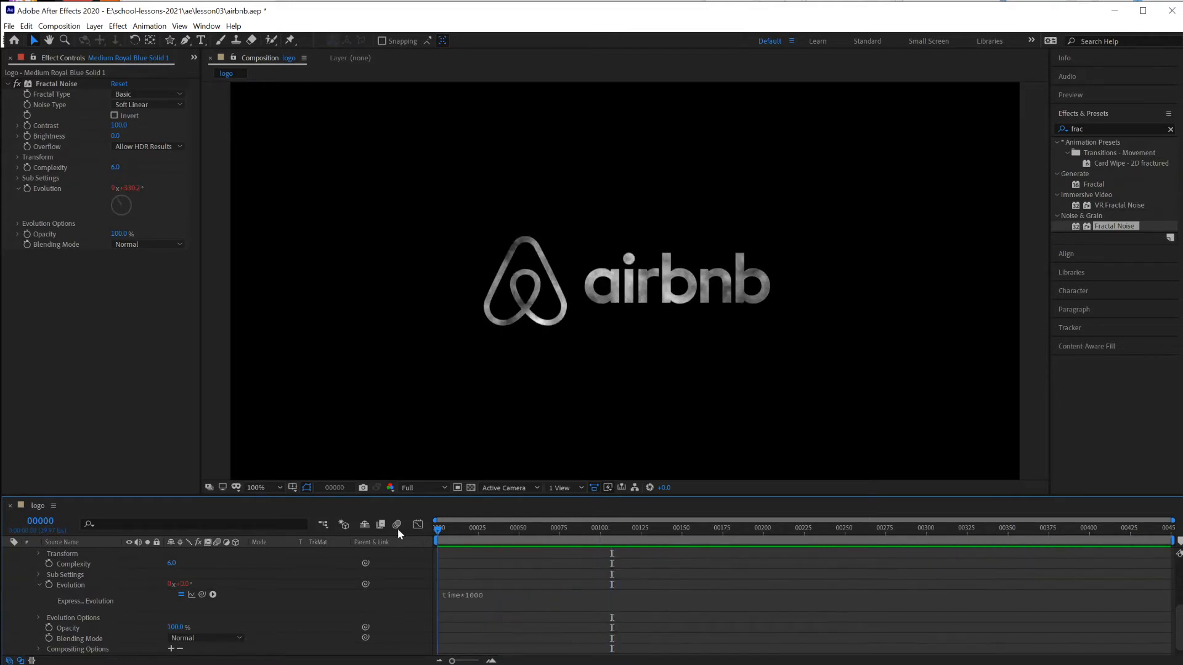
key("space")
Collapse the solid's layer properties, set the Fractal Noise transform Scale to 1.0, and preview the fine grain up close.
scroll(157, 584, "up", 5)
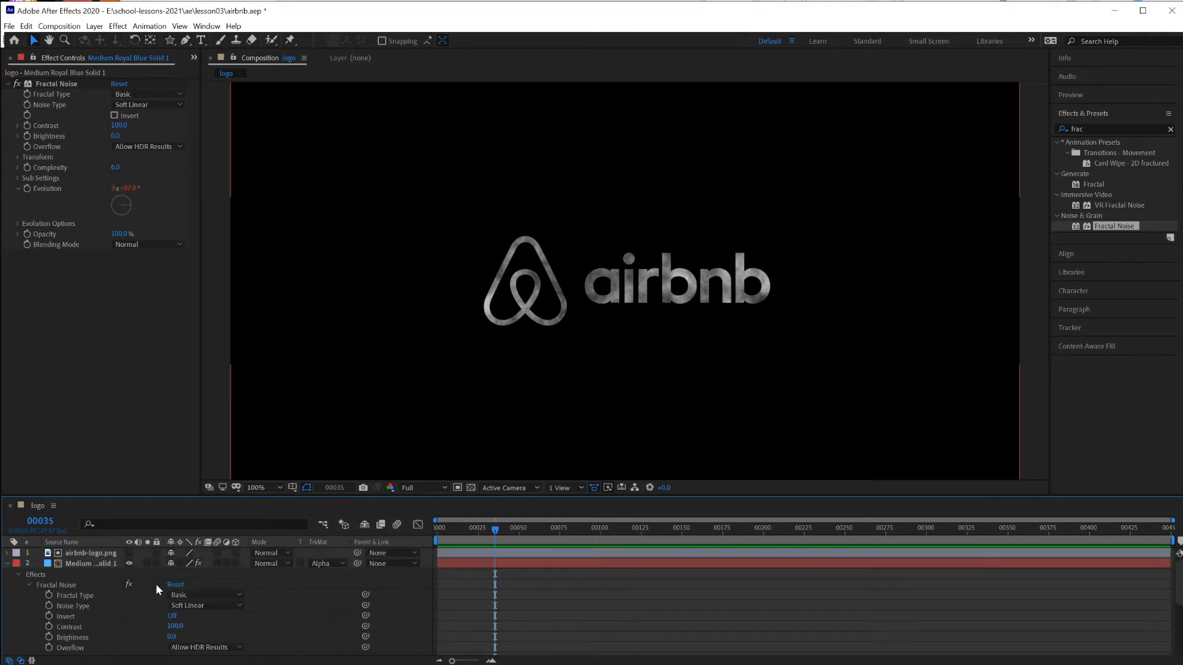
left_click(98, 564)
key("u")
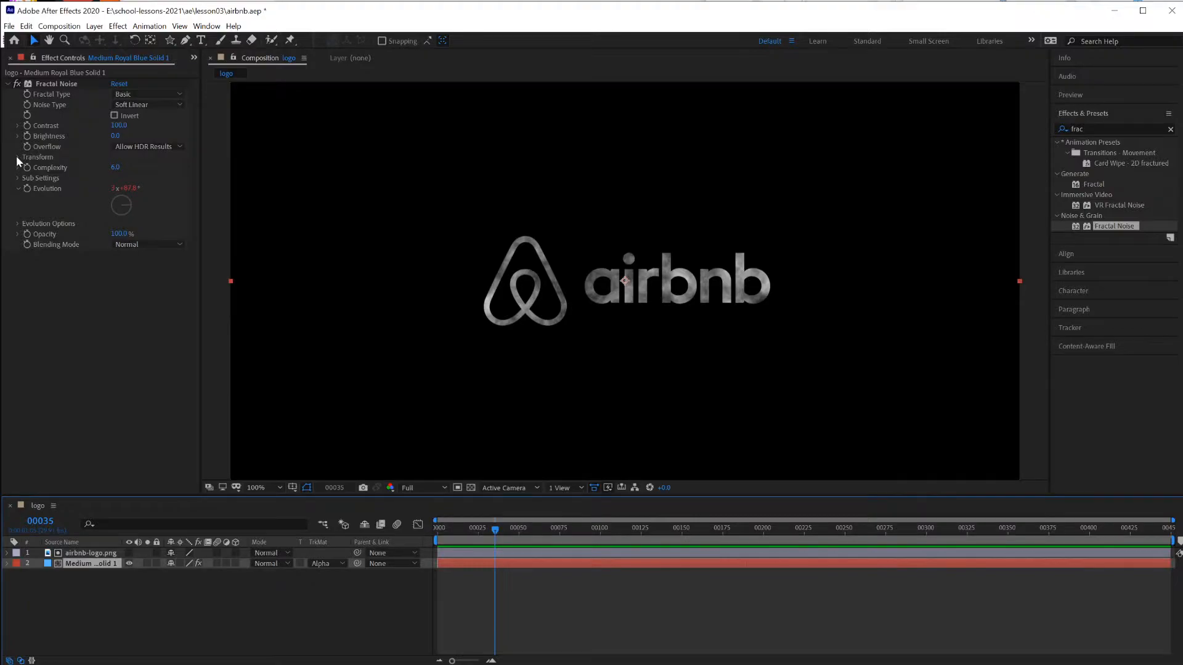
left_click(17, 157)
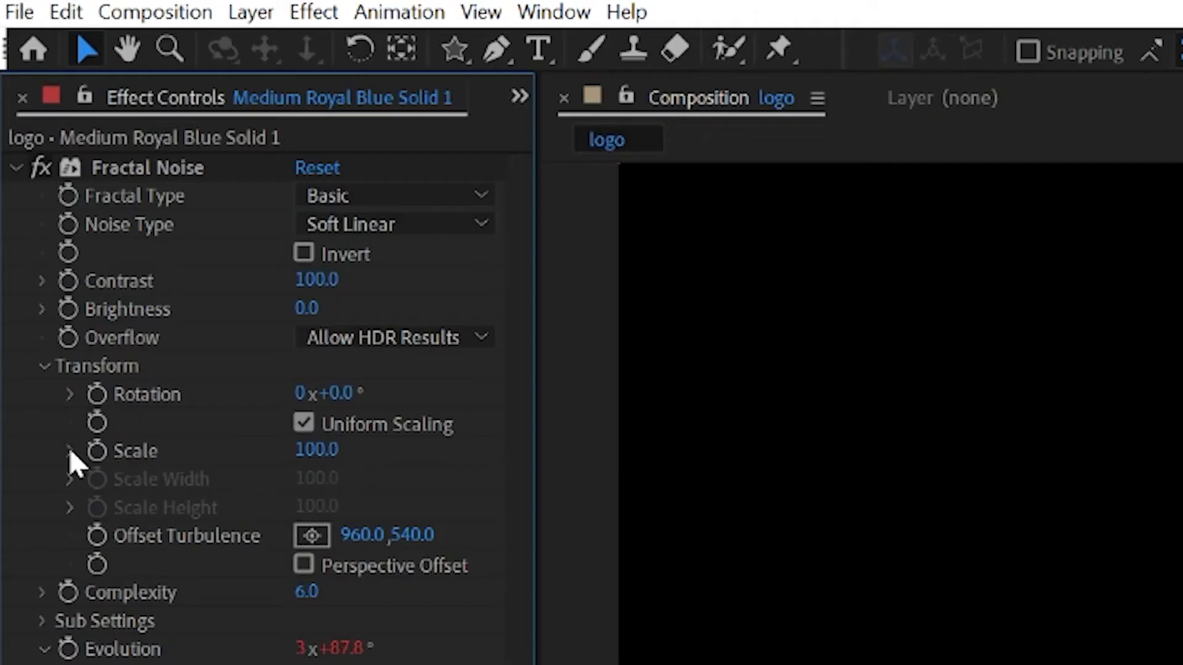
left_click(69, 451)
left_click_drag(168, 497, 102, 508)
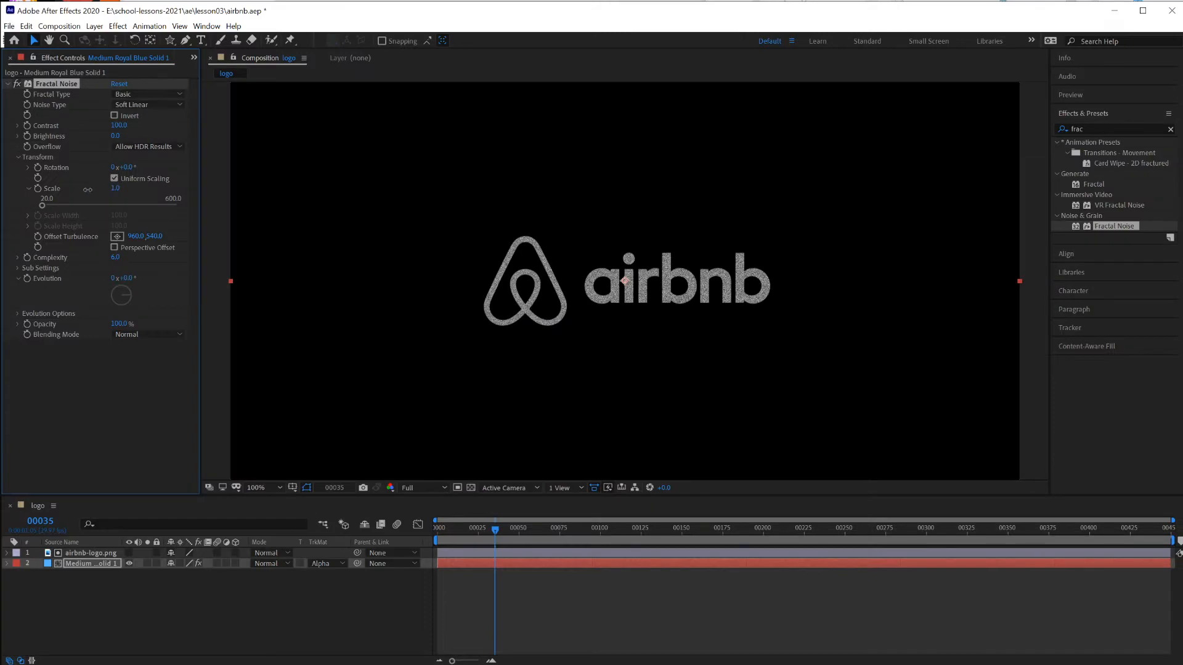
key("space")
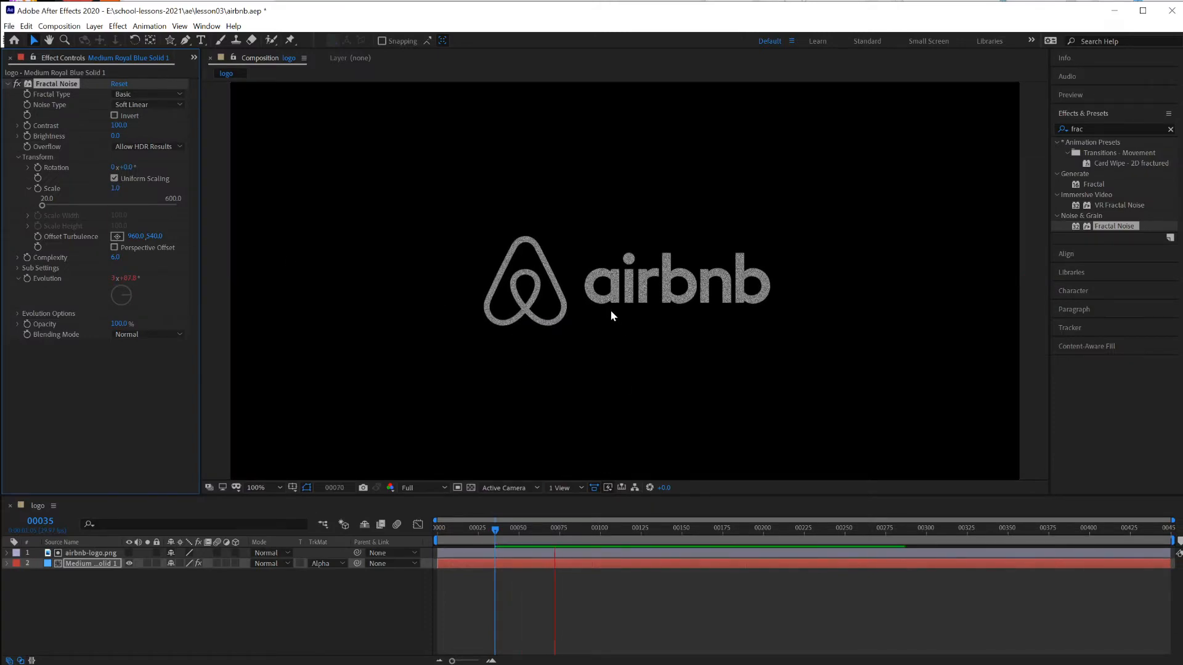
scroll(613, 316, "up", 4)
scroll(613, 315, "down", 2)
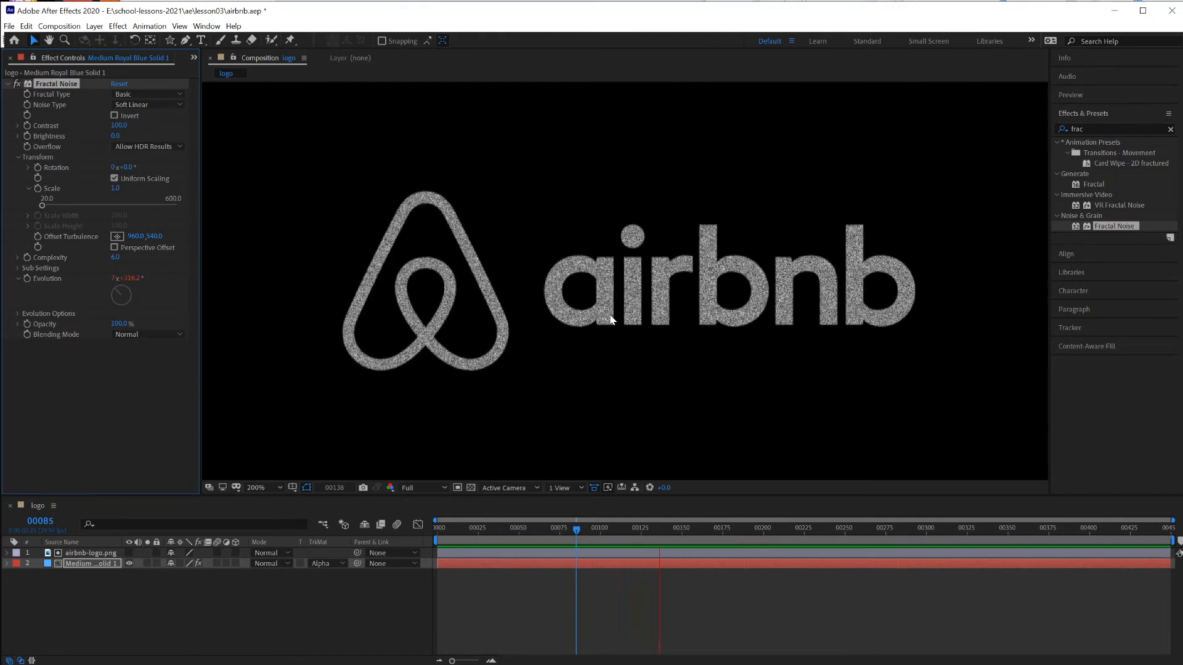
key("space")
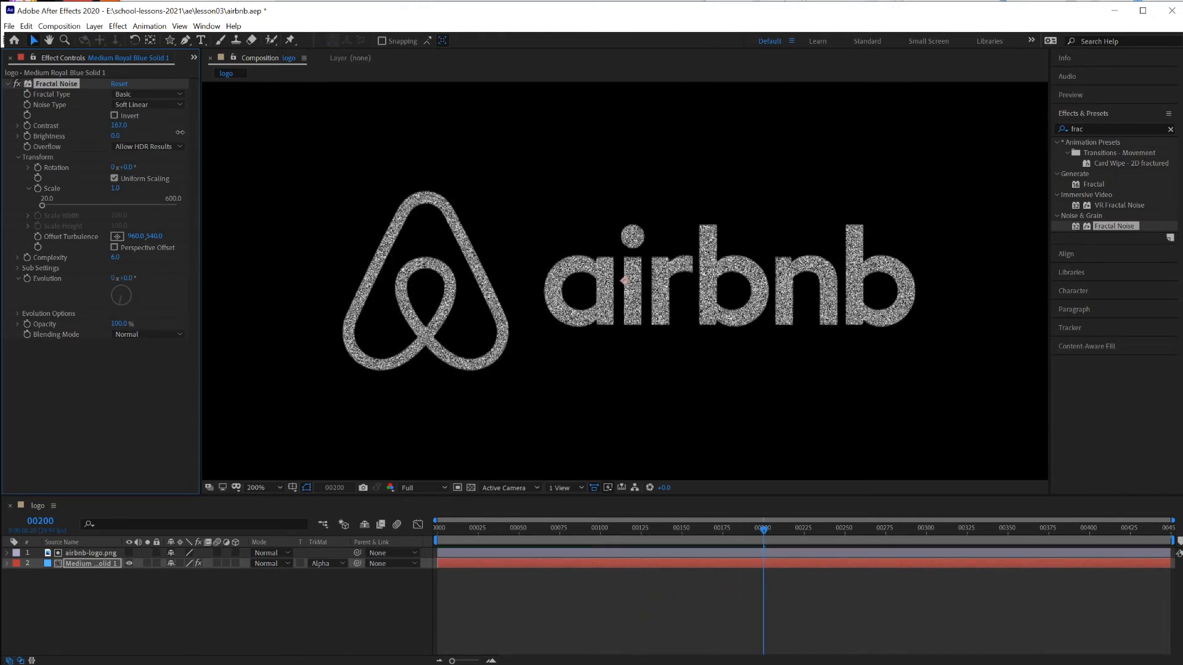
Try Fractal Noise Contrast 91 and Brightness -57 with a preview, and undo both changes.
left_click_drag(190, 133, 85, 145)
key("space")
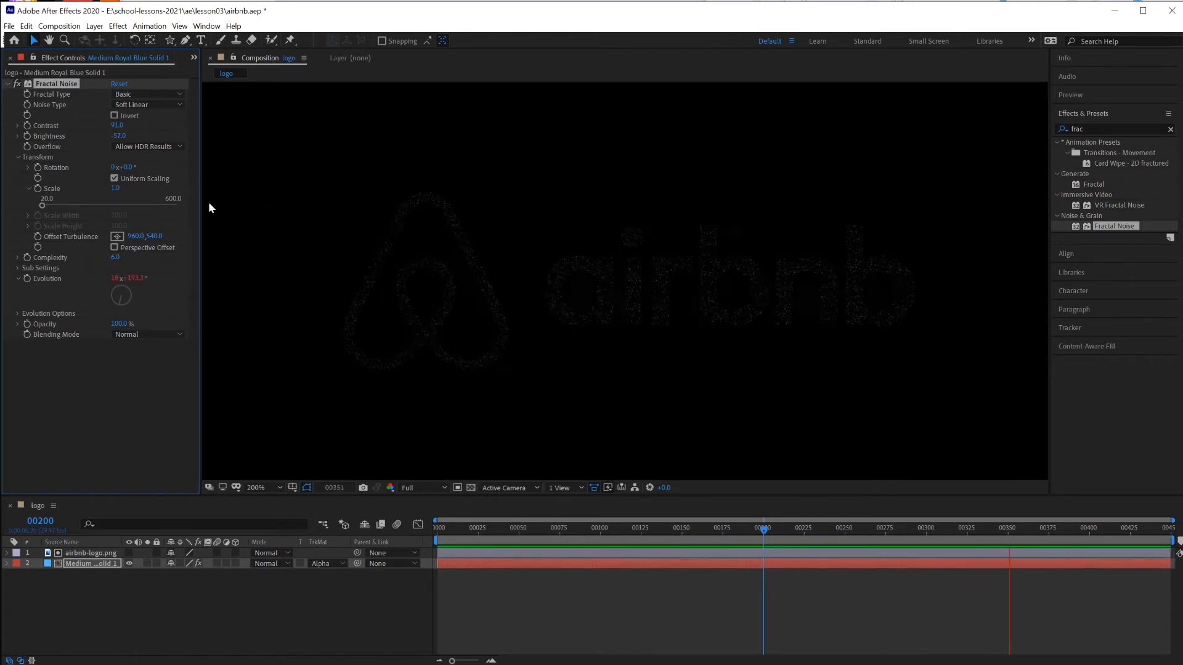
key("space")
key("ctrl+z")
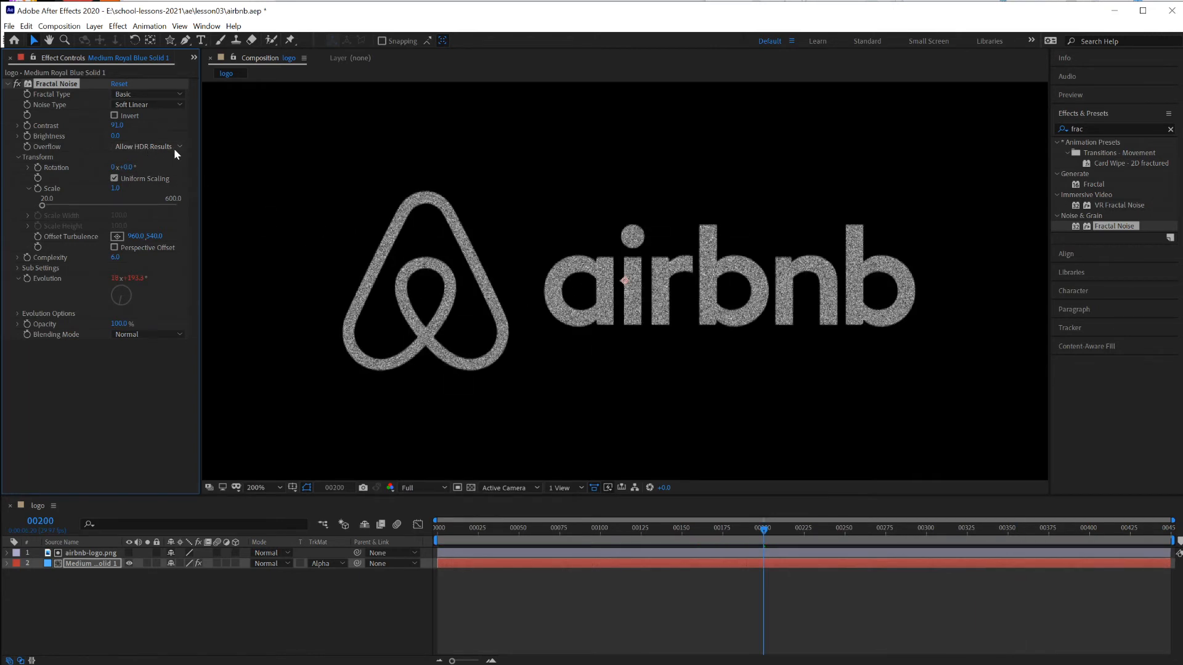
key("ctrl+z")
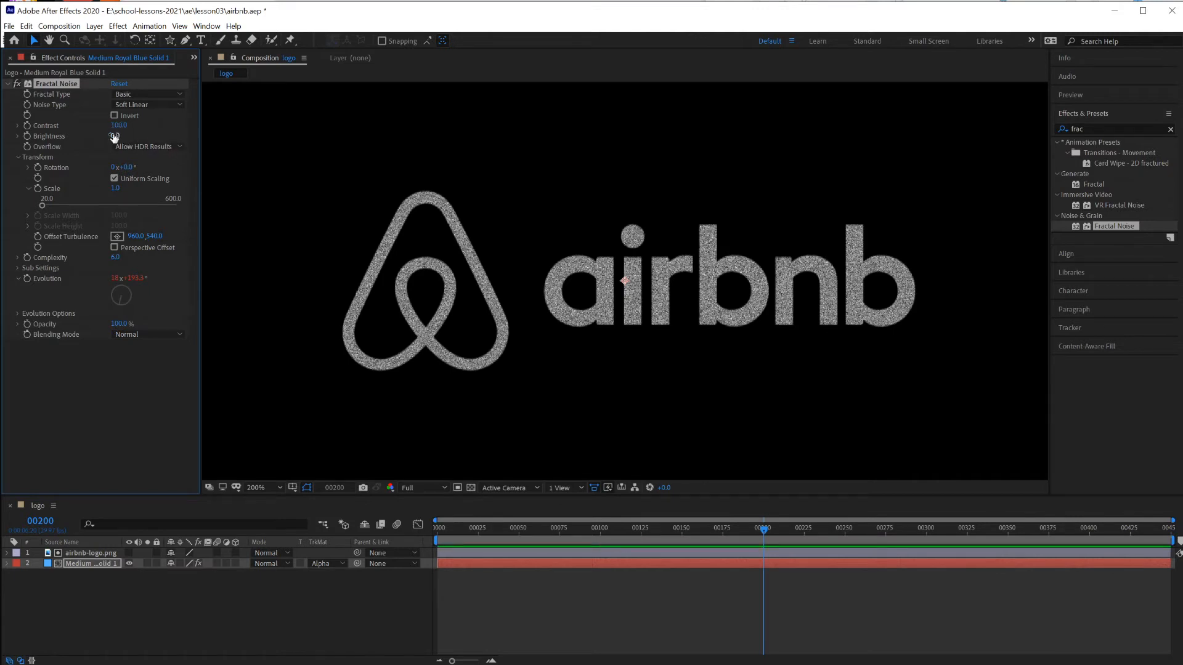
Set the Fractal Noise Brightness to 24 and preview the glitter animation on the logo.
left_click_drag(115, 135, 138, 136)
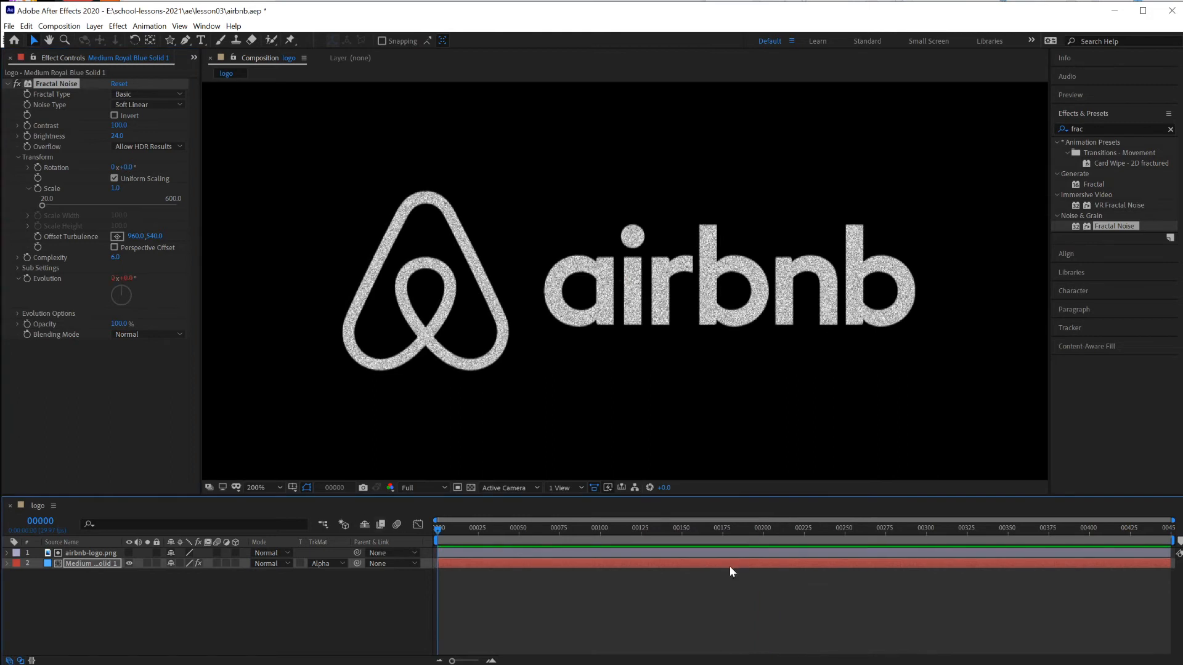
key("space")
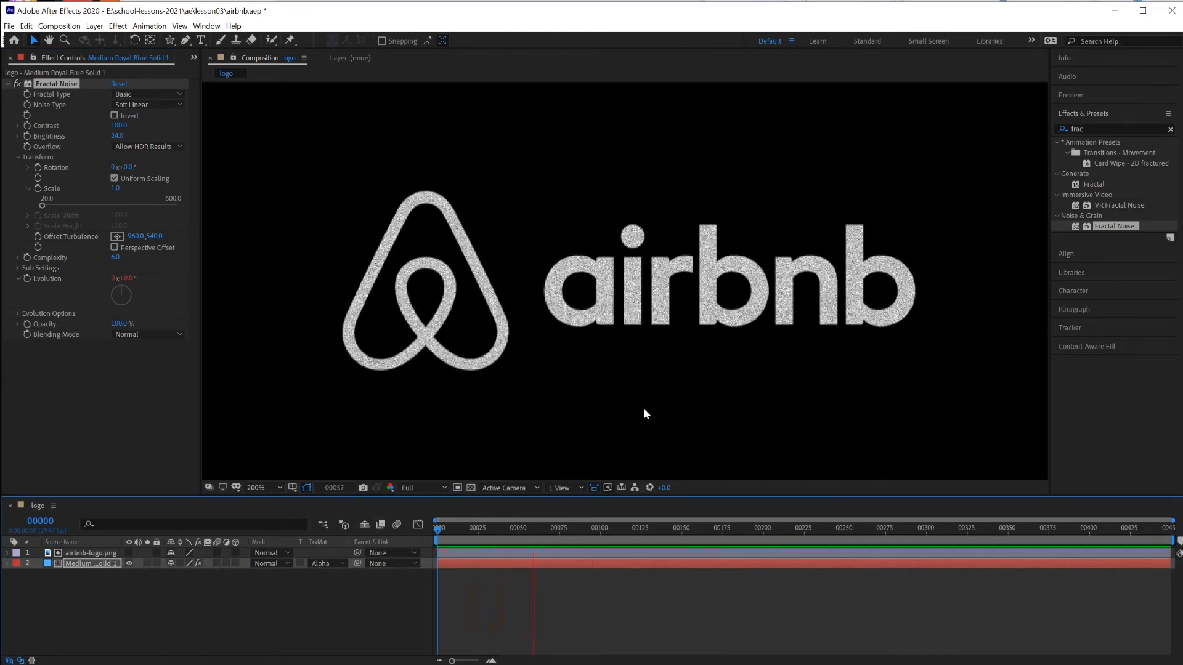
key("comma")
key("comma")
key("period")
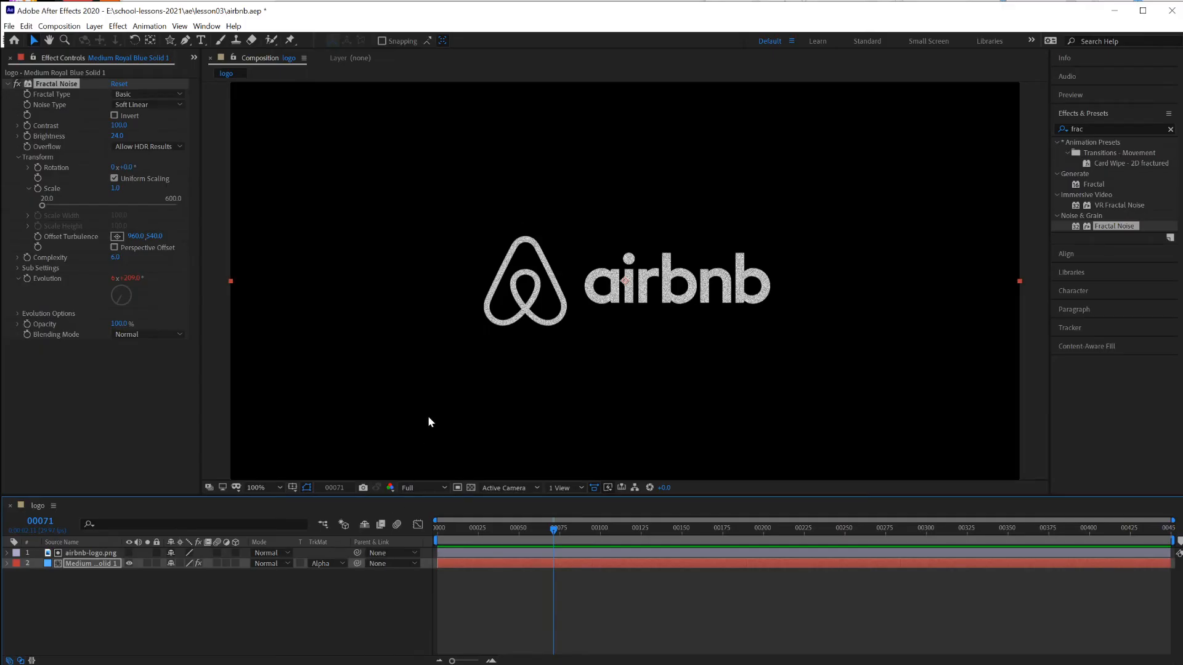
key("space")
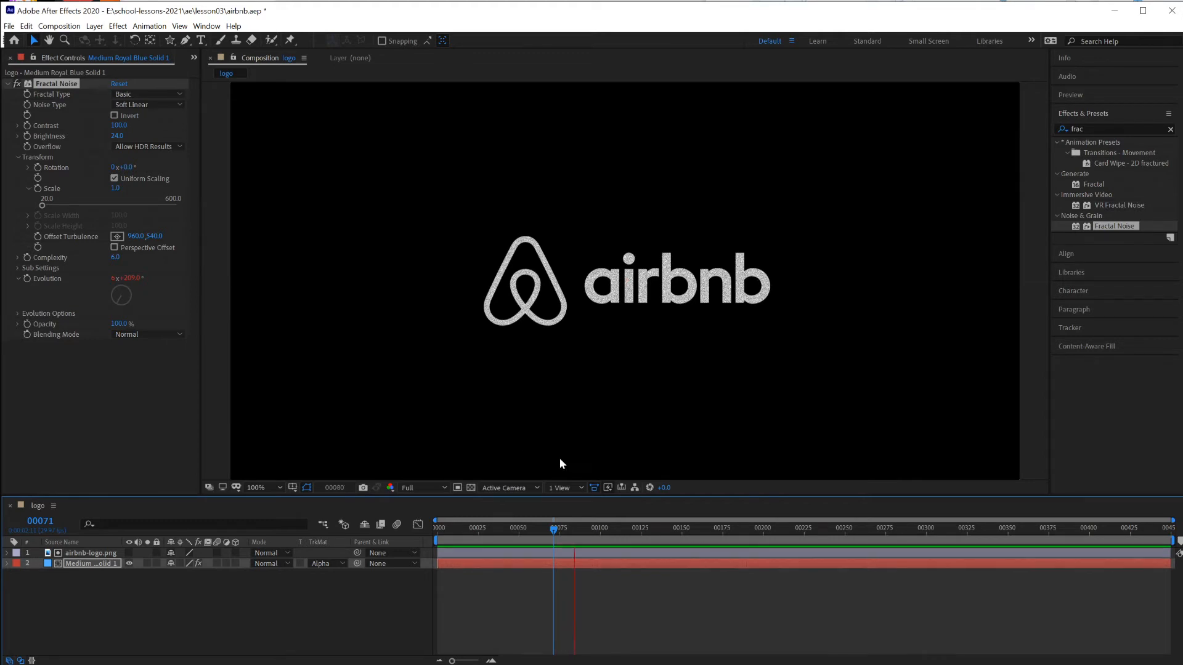
key("space")
Show the project items and add a second airbnb-logo.png to the logo composition as the bottom layer beneath the solid.
left_click(196, 588)
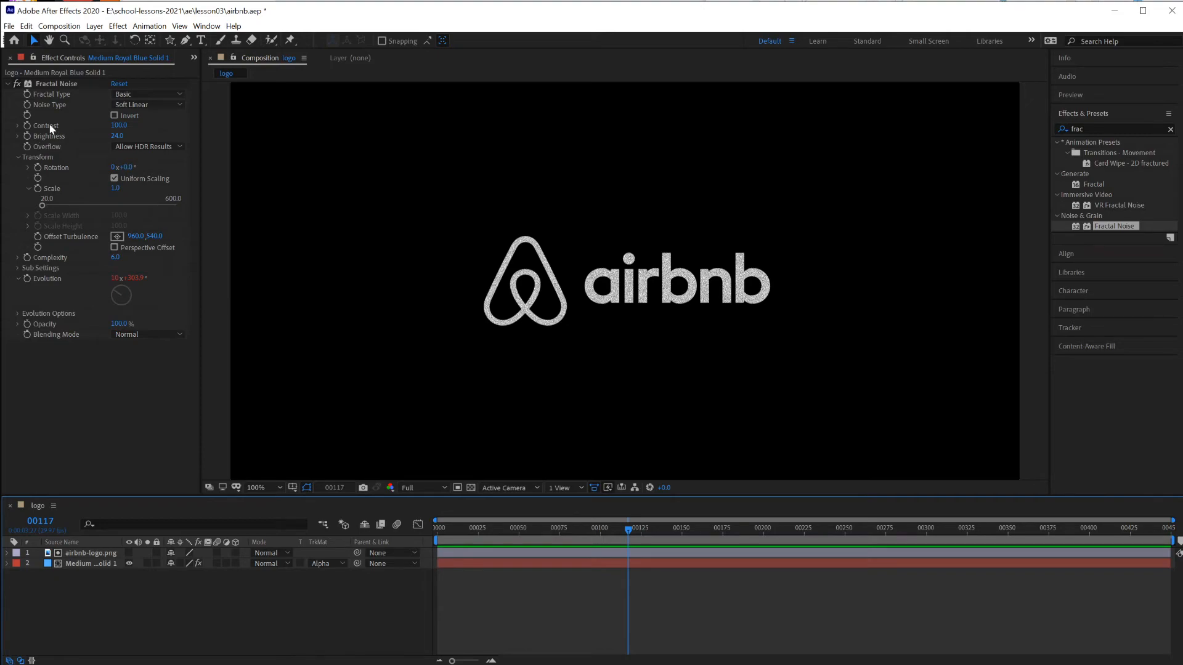
left_click(193, 58)
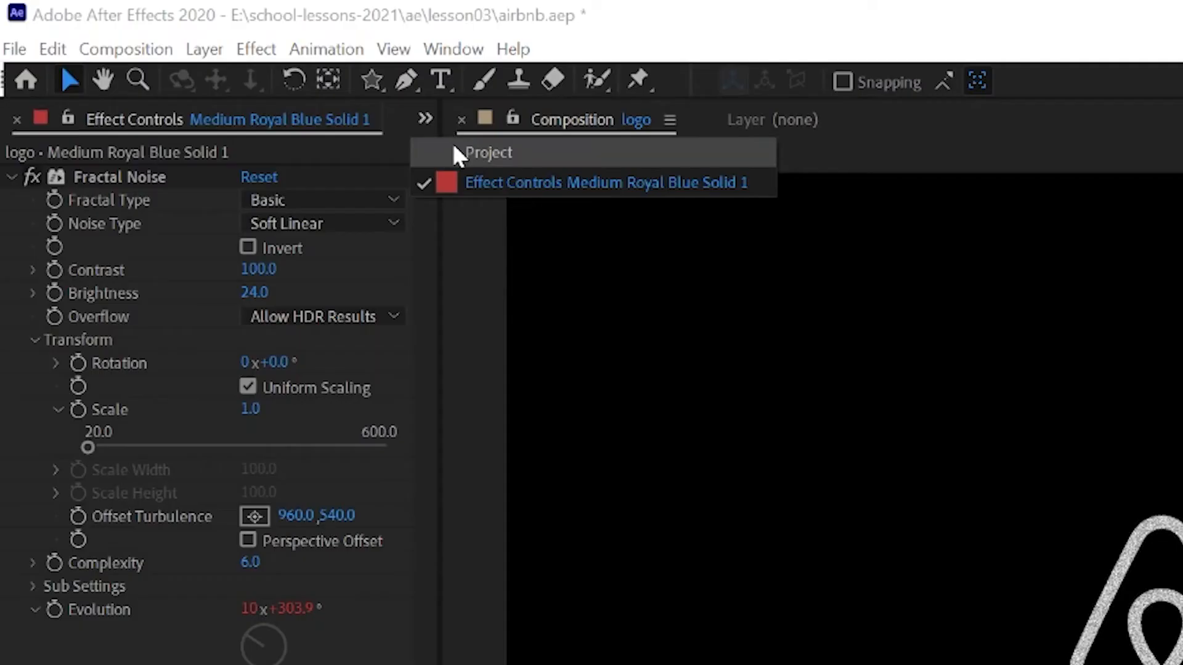
left_click(455, 151)
left_click(35, 169)
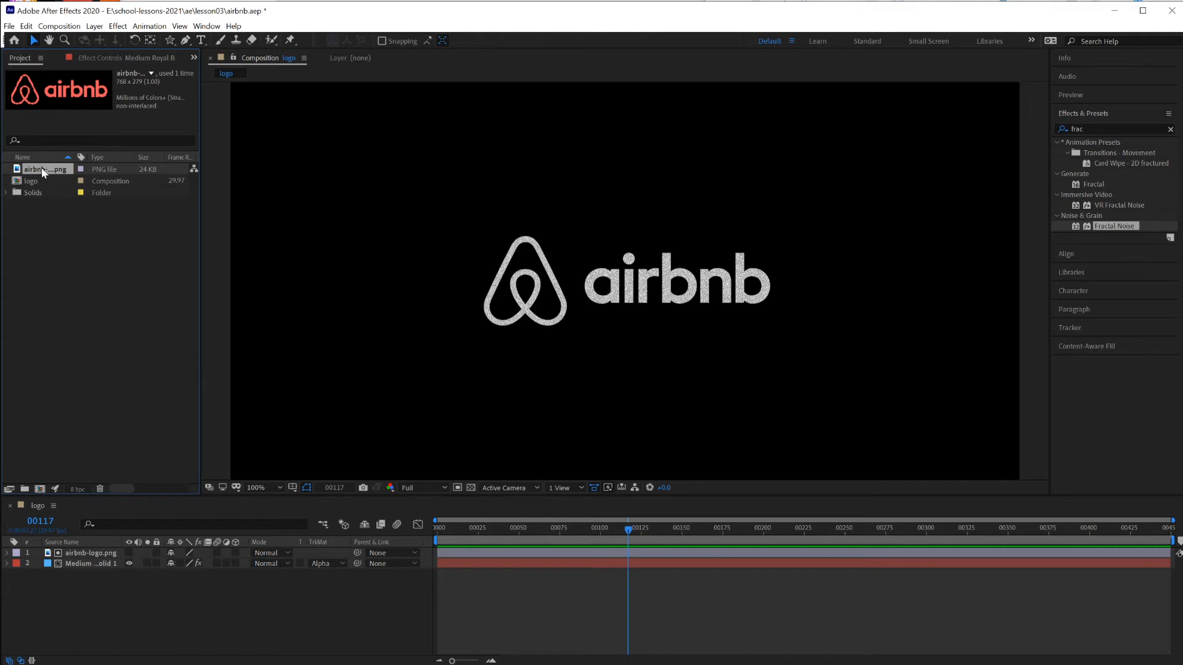
left_click_drag(44, 172, 64, 413)
left_click_drag(61, 570, 59, 574)
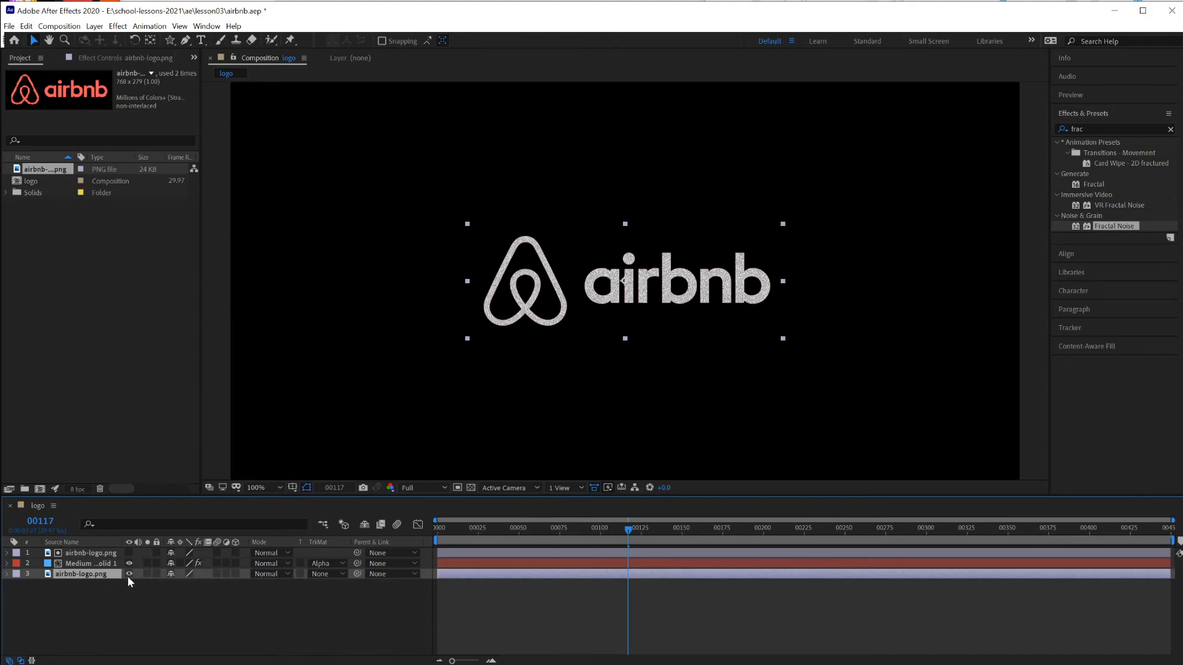
Try pre-composing the top airbnb-logo.png and the solid into a composition named glitter, and undo it.
left_click(87, 553)
left_click(85, 564, "shift")
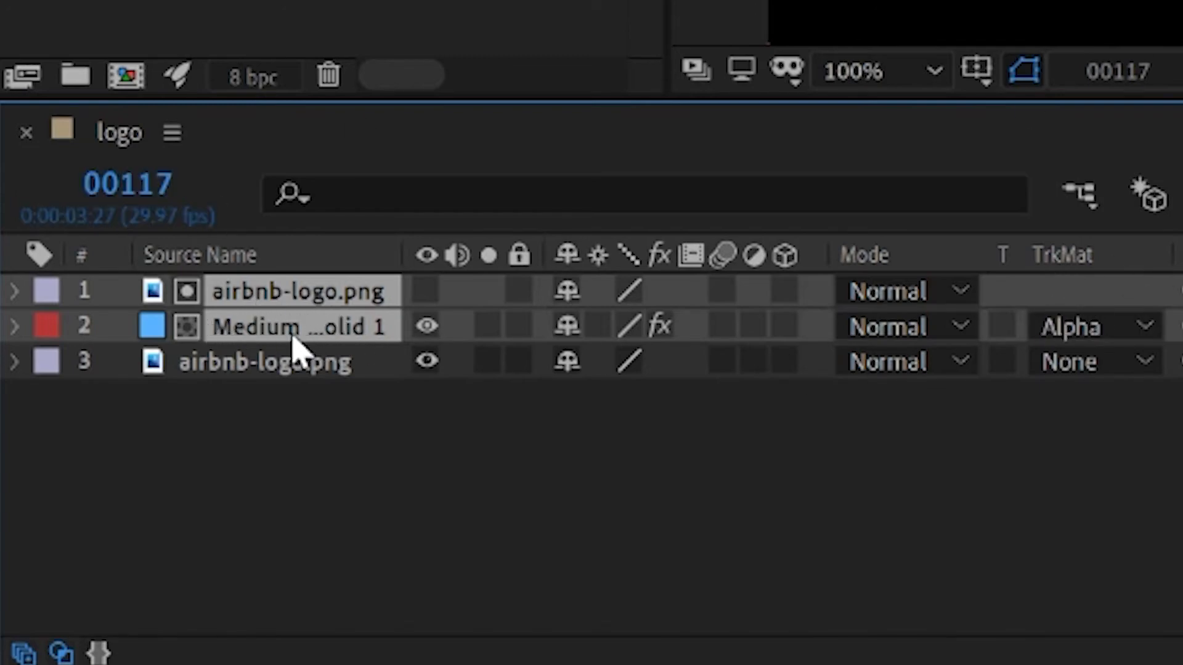
right_click(303, 296)
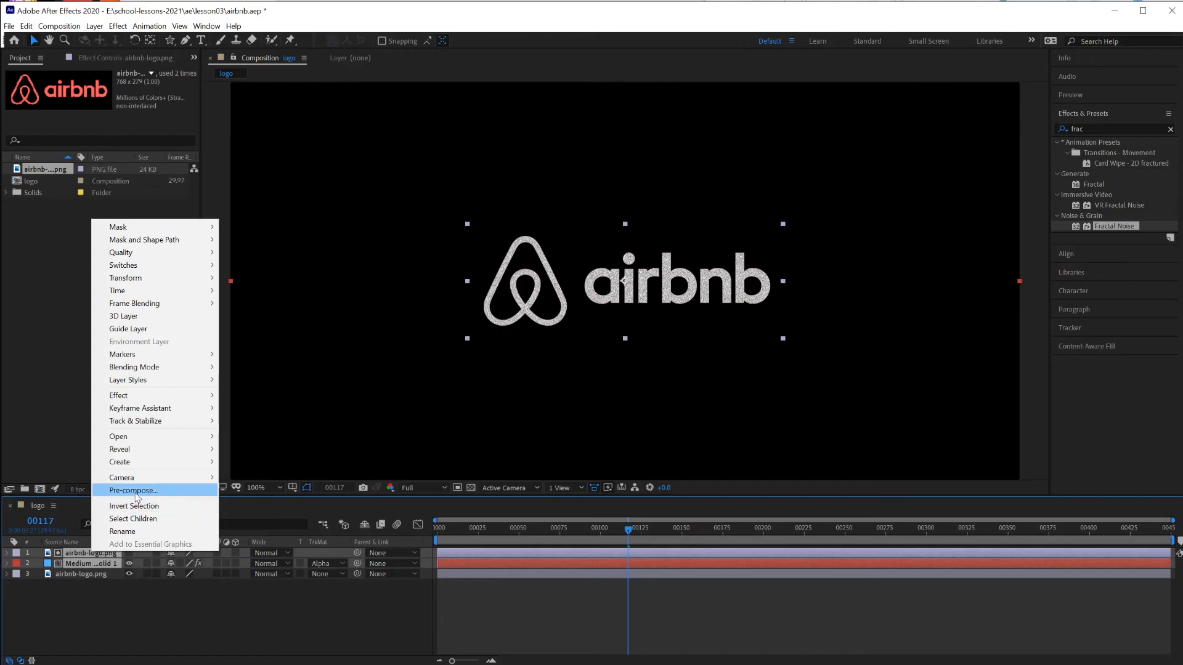
left_click(491, 83)
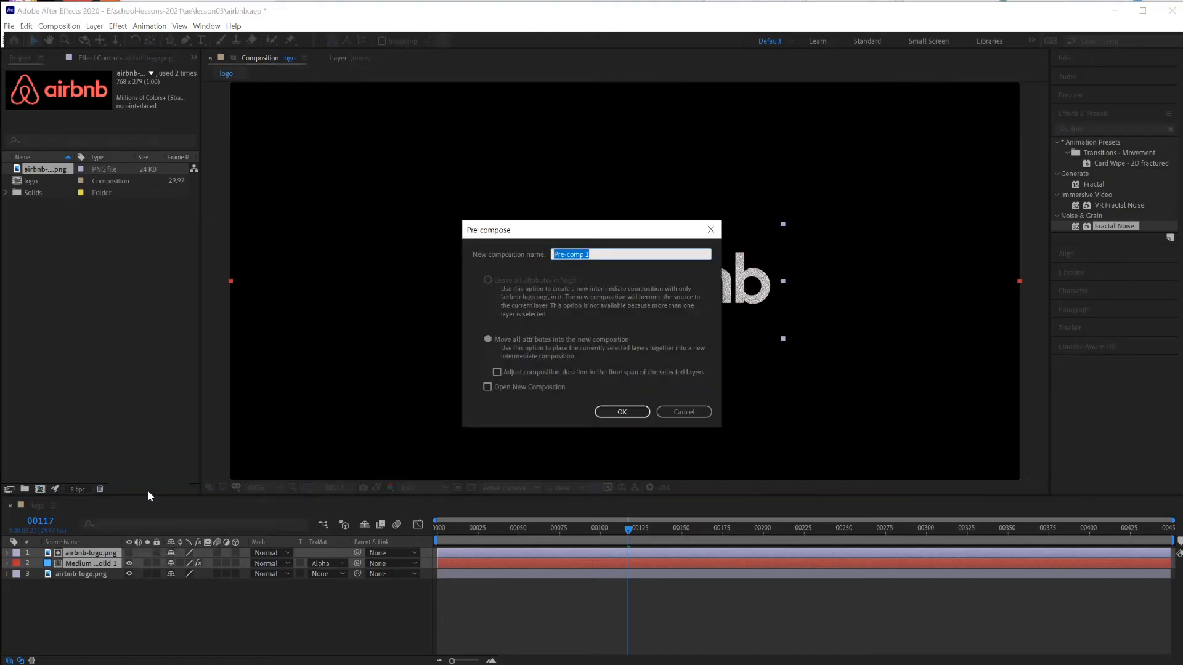
type("glitter")
key("Return")
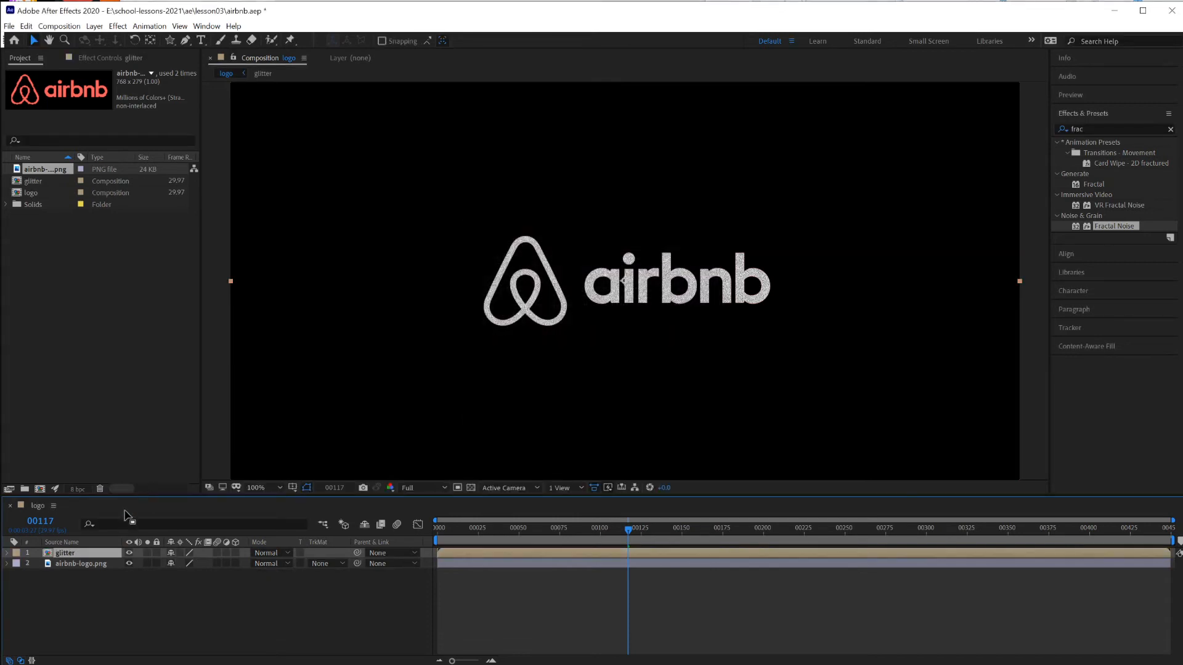
key("ctrl+z")
Pre-compose the top airbnb-logo.png and the solid as Pre-comp 1, moving all attributes, and open the new layer's name for editing.
right_click(83, 555)
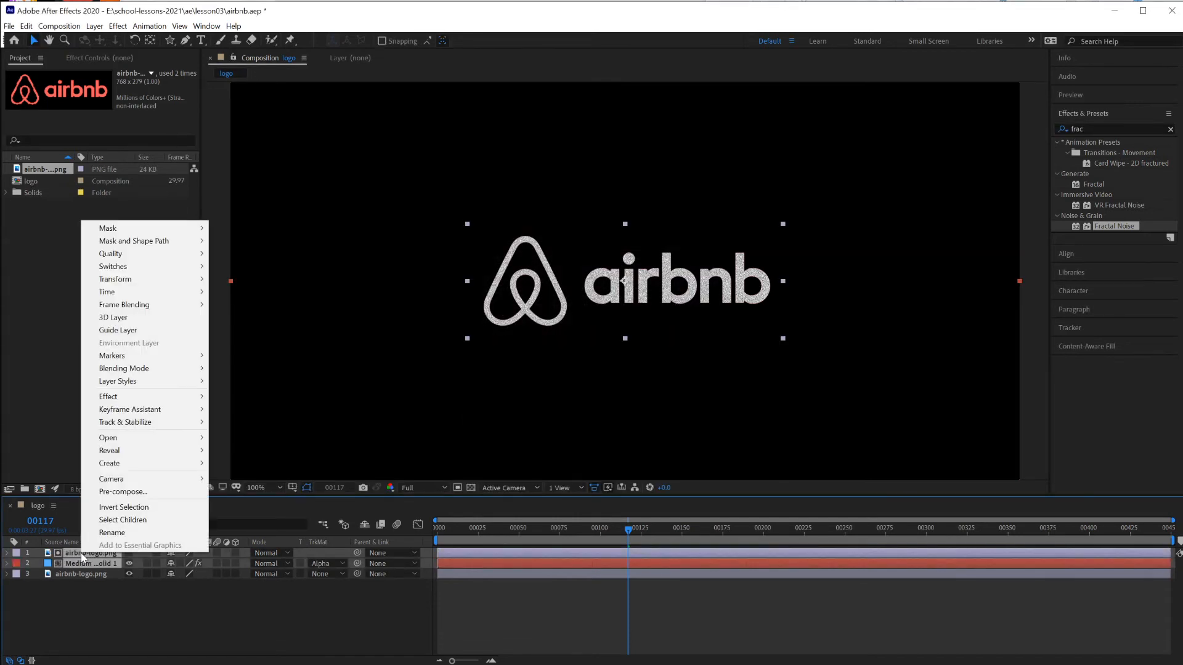
left_click(142, 491)
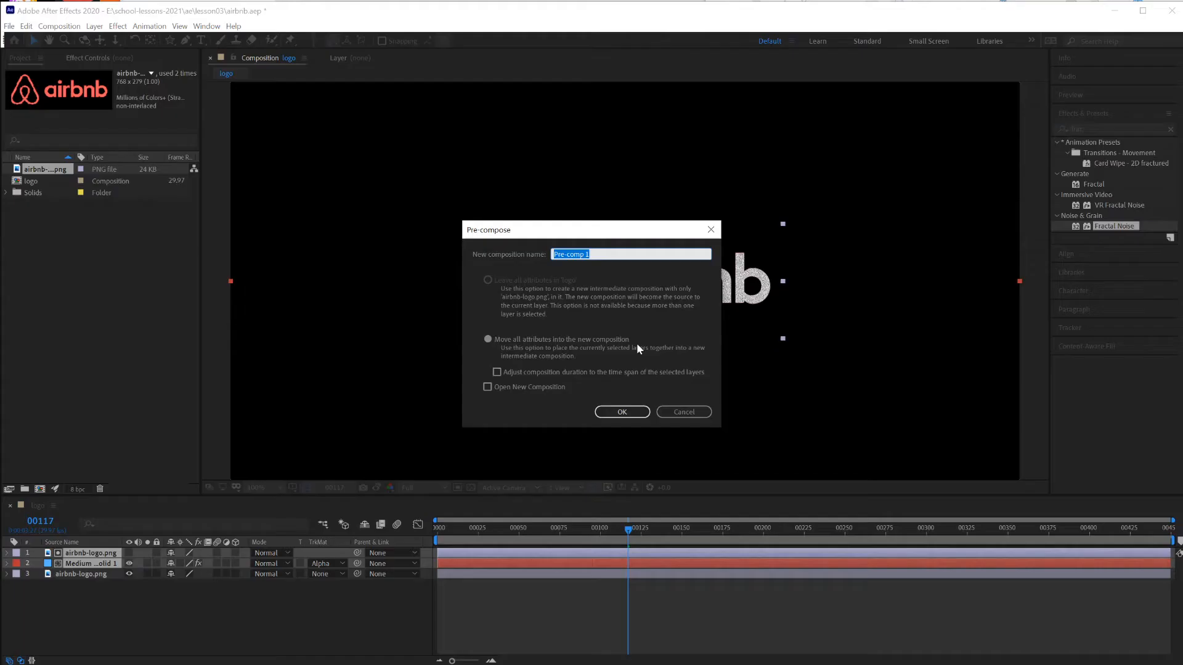
left_click(617, 409)
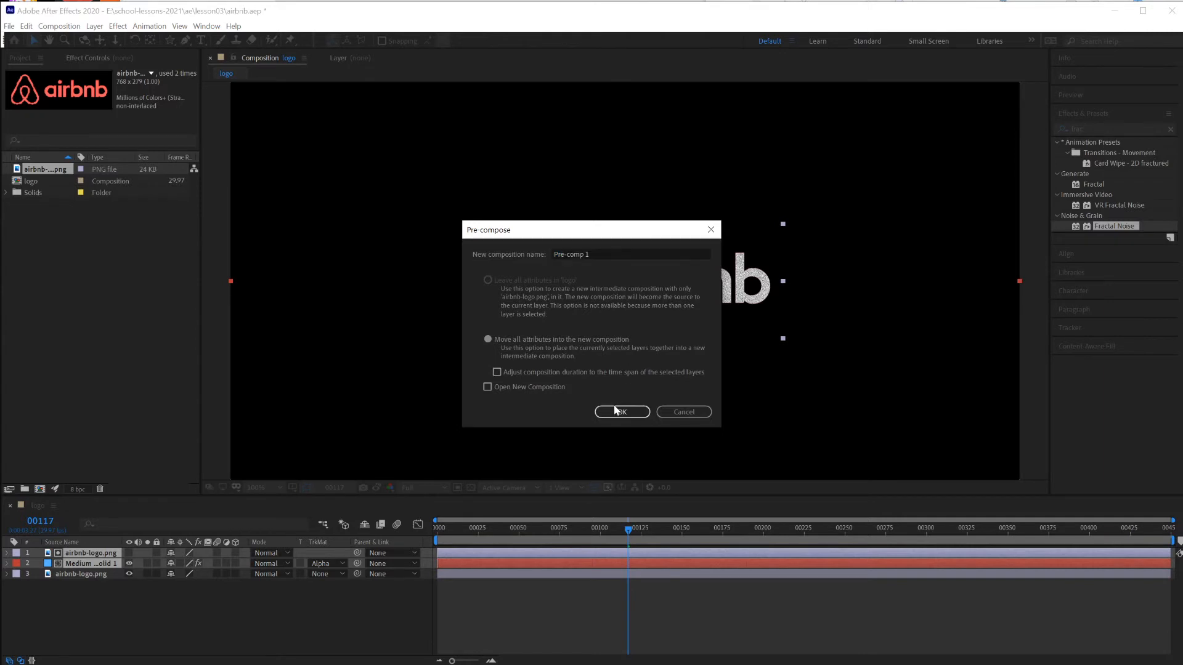
left_click(621, 413)
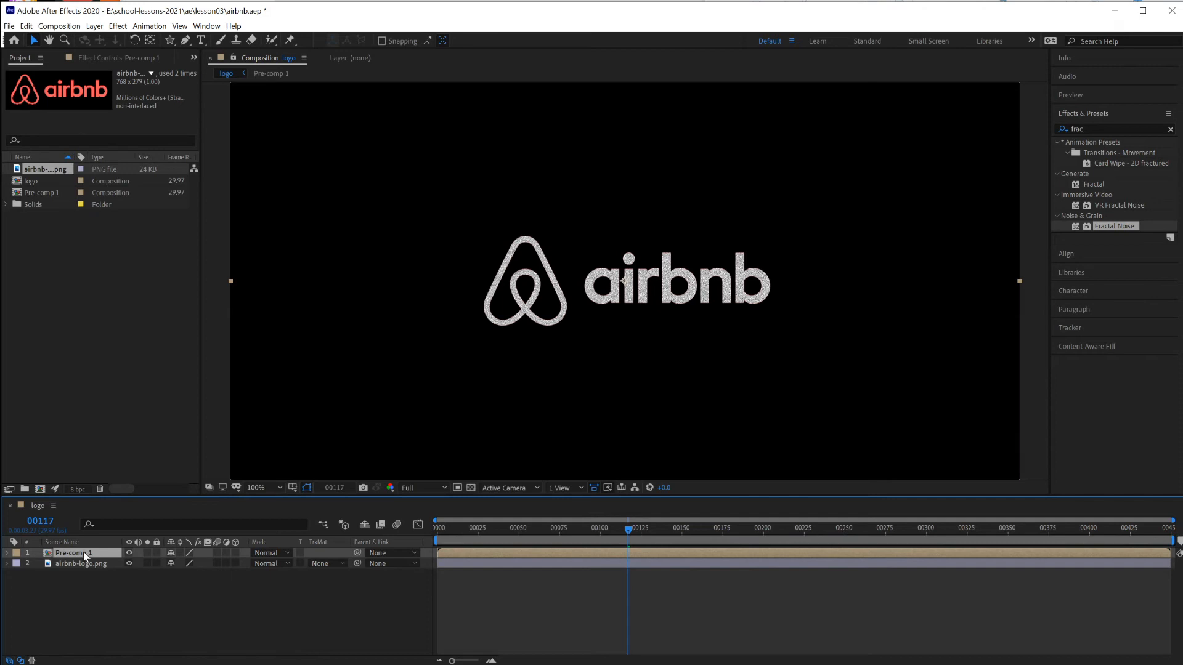
key("Return")
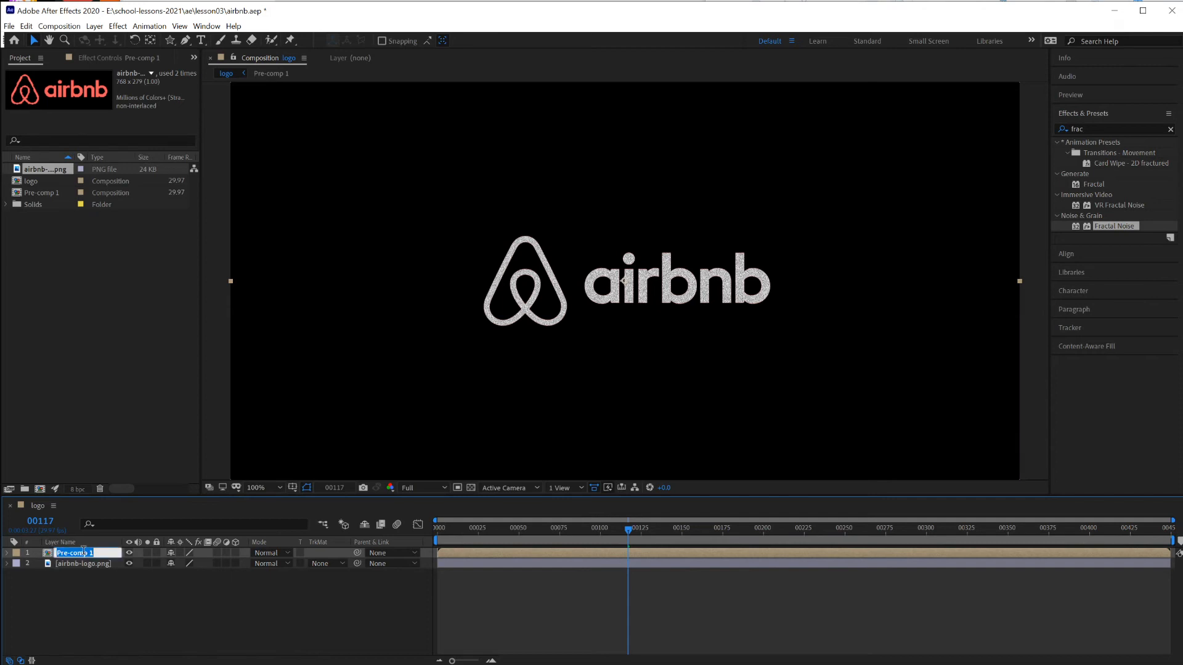